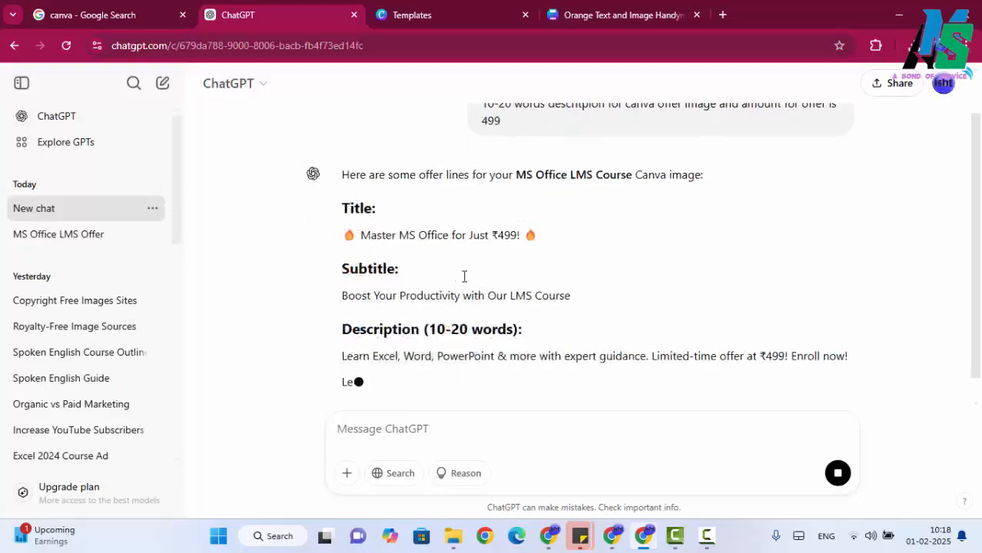
Step: Copy the generated title line "🔥 Master MS Office for Just ₹499! 🔥" from the ChatGPT response
scroll(461, 245, "down", 1)
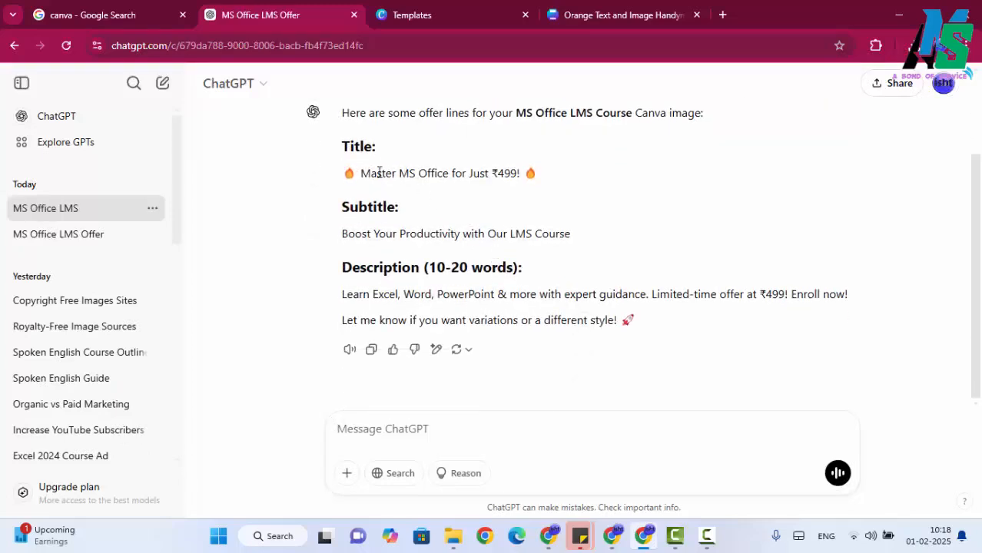
left_click_drag(356, 174, 543, 233)
double_click(362, 310)
left_click(478, 281)
left_click_drag(347, 175, 543, 183)
key("ctrl+c")
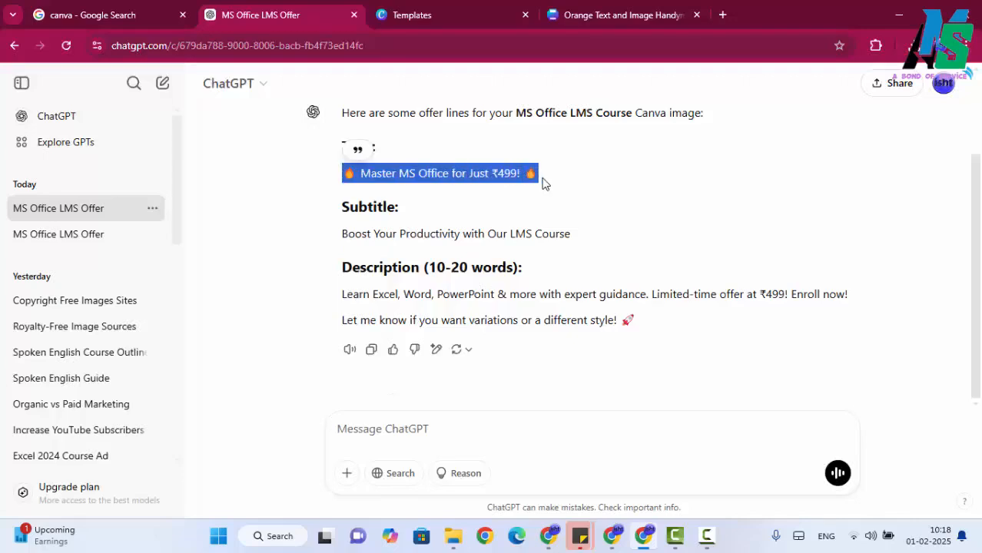
Step: Switch to the Canva flyer, replace the "Big News: Our Store is Moving!" headline on page 1 with the copied title and center it
left_click(641, 14)
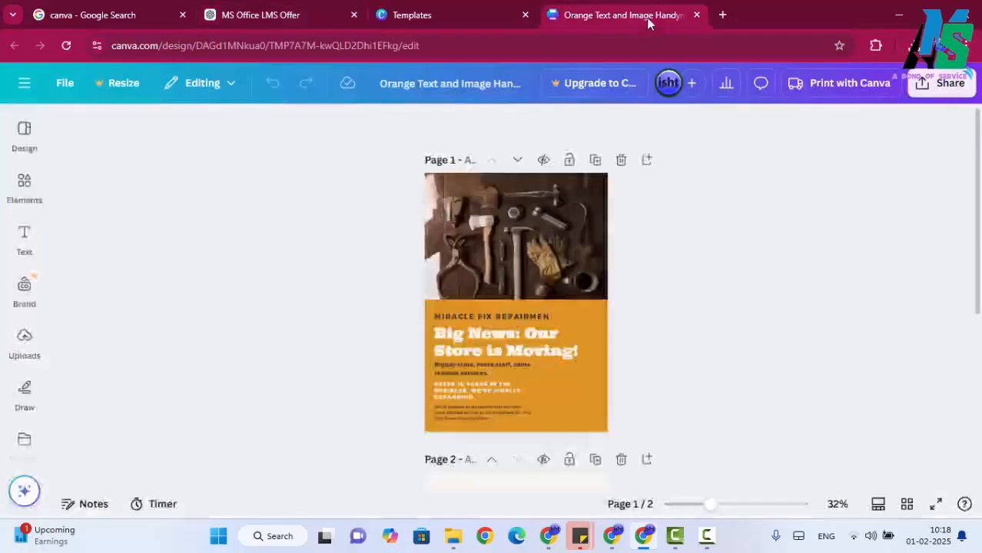
left_click(514, 336)
left_click(514, 337)
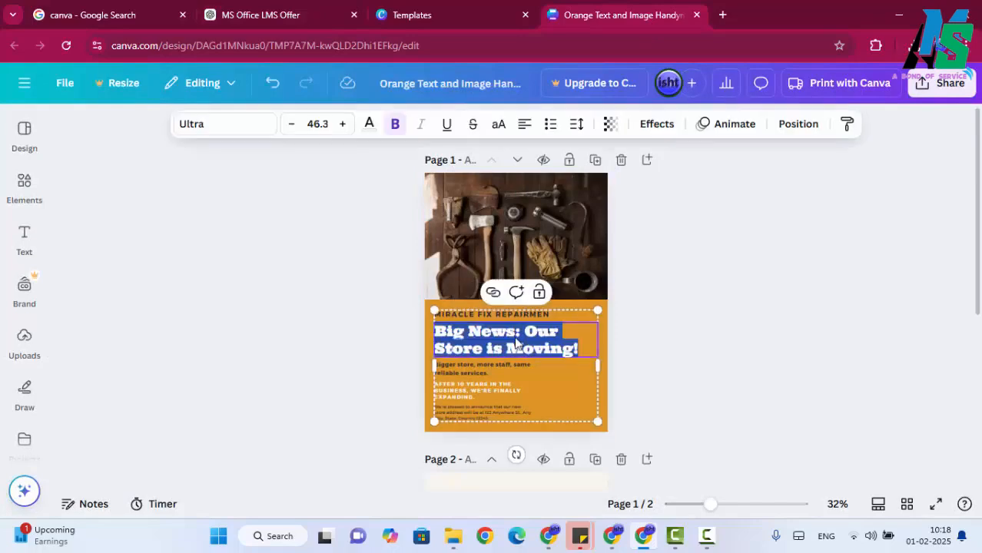
key("ctrl+v")
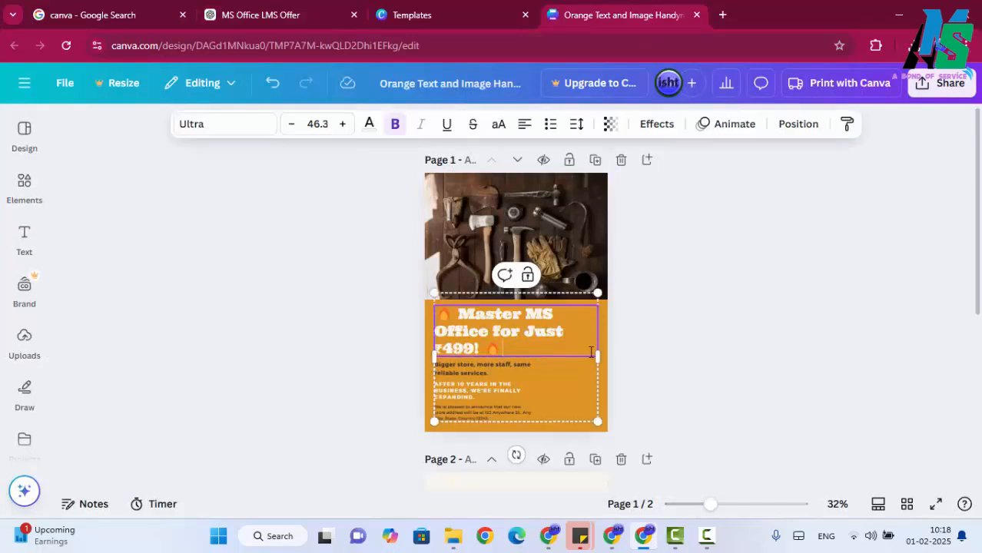
left_click(700, 331)
left_click(547, 331)
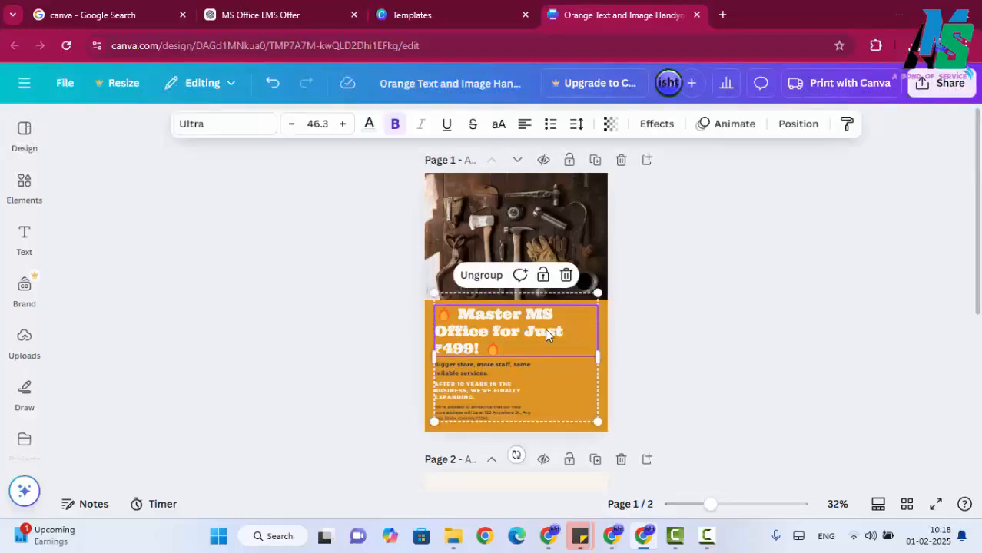
Step: Return to ChatGPT and copy the subtitle "Boost Your Productivity with Our LMS Course"
key("ctrl+2")
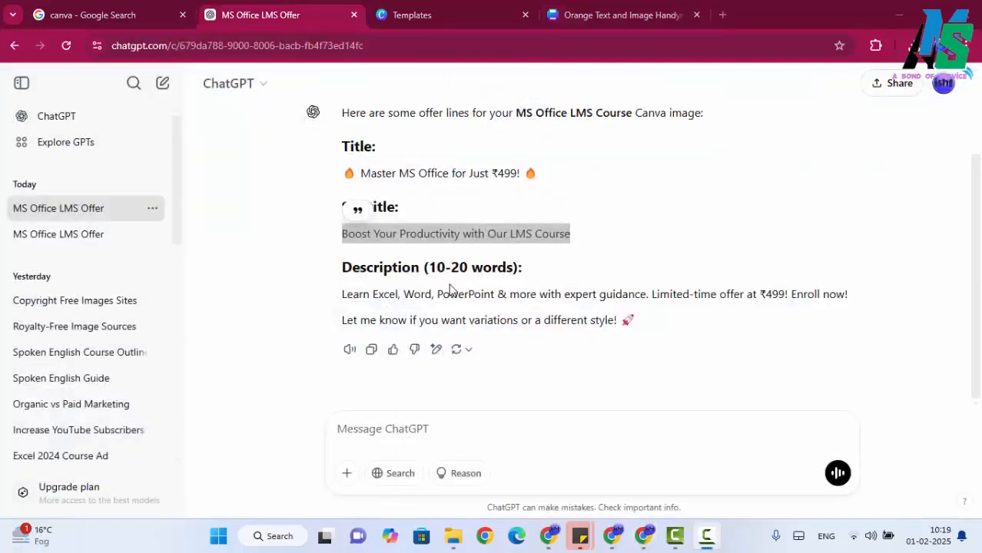
right_click(470, 238)
left_click(515, 266)
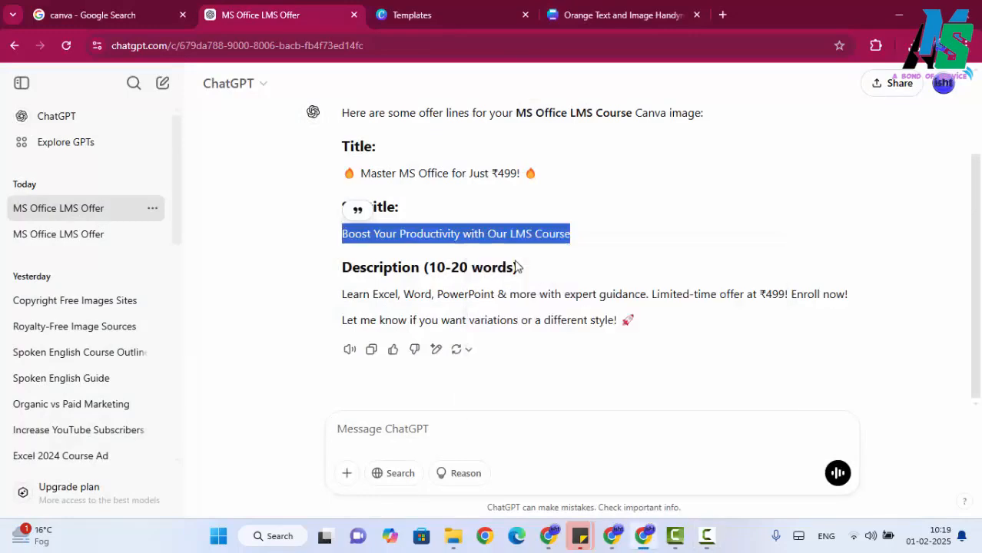
Step: Back in the Canva flyer, replace the "Bigger store, more staff" line with the copied subtitle and center its text
left_click(589, 15)
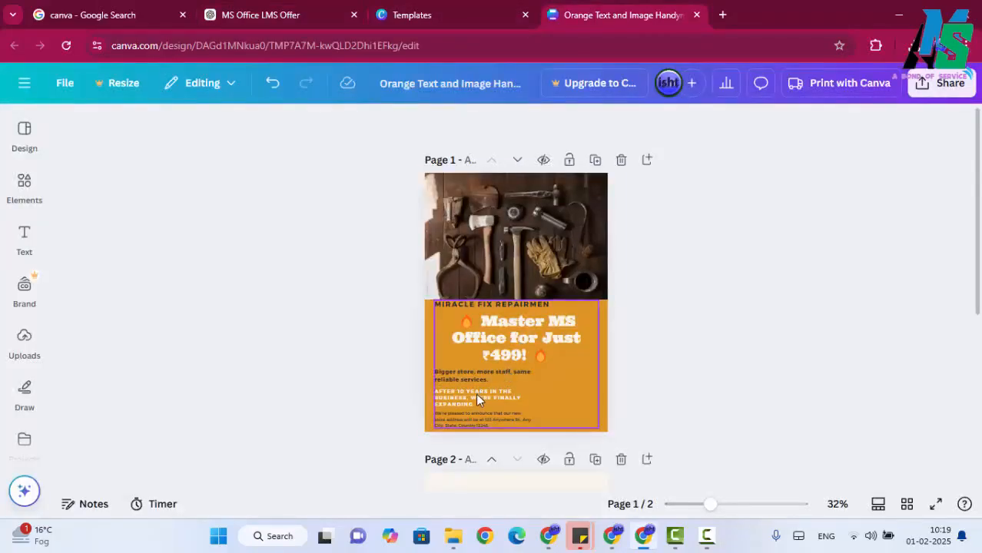
double_click(462, 380)
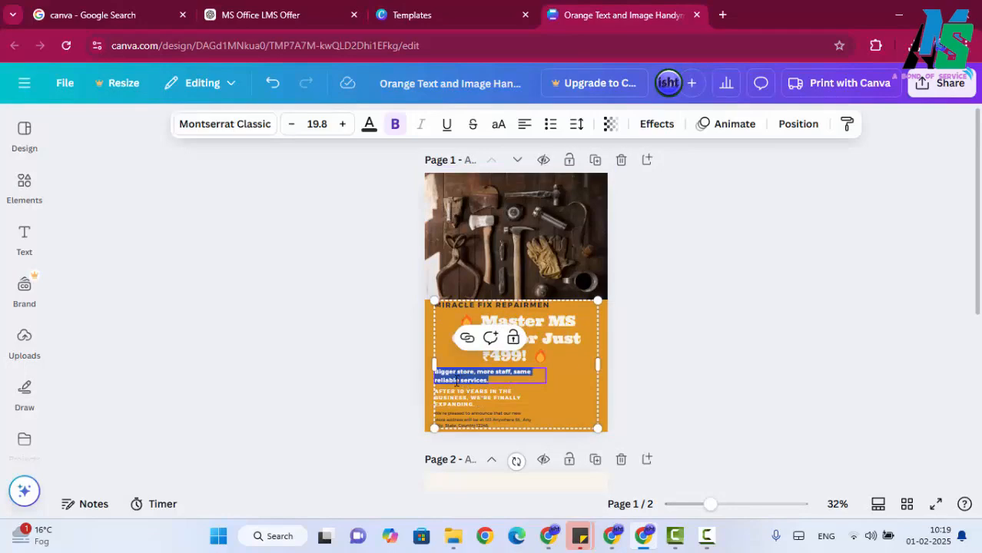
key("ctrl+v")
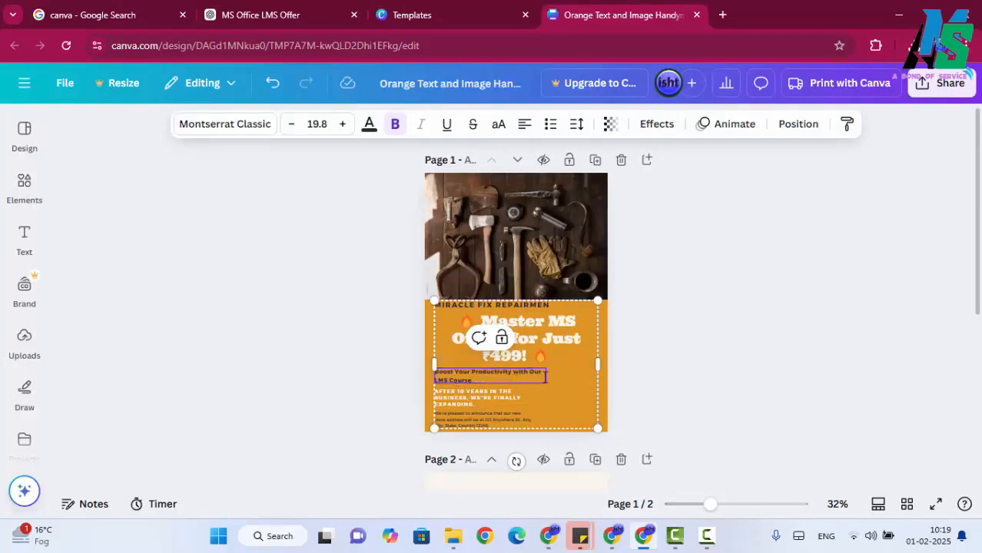
left_click(530, 129)
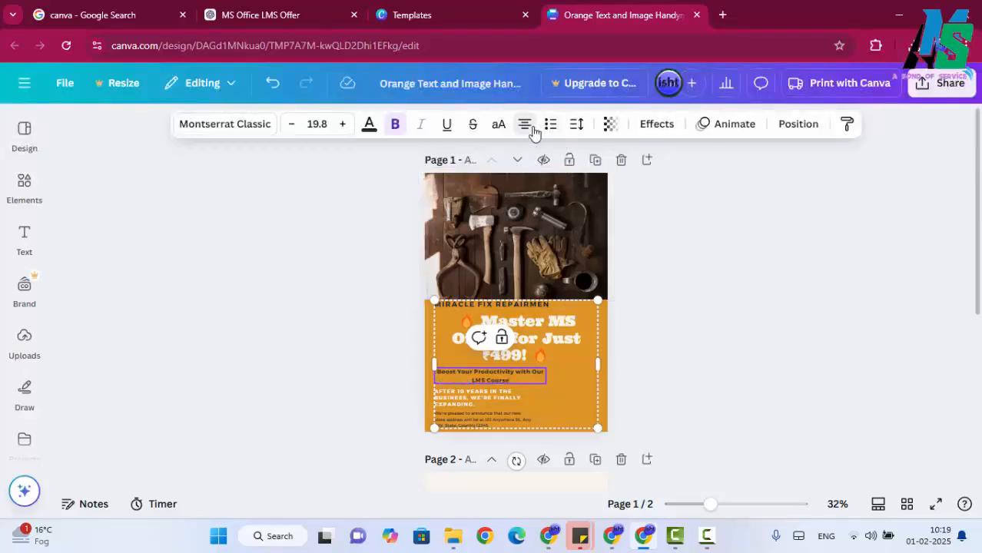
left_click(686, 303)
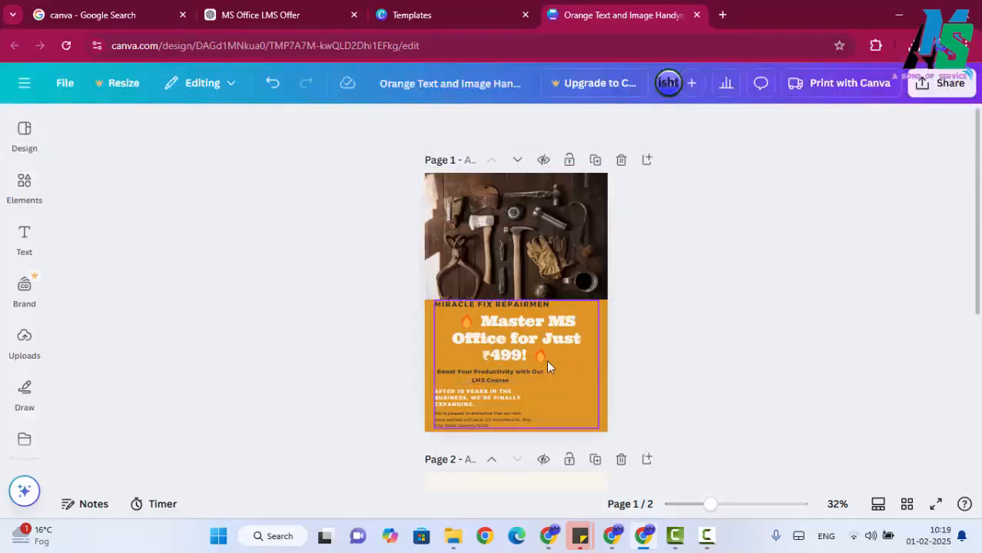
Step: Ungroup the flyer's text block and shift the subtitle right so it sits centered beneath the headline
left_click(499, 375)
left_click_drag(498, 375, 502, 372)
left_click(464, 336)
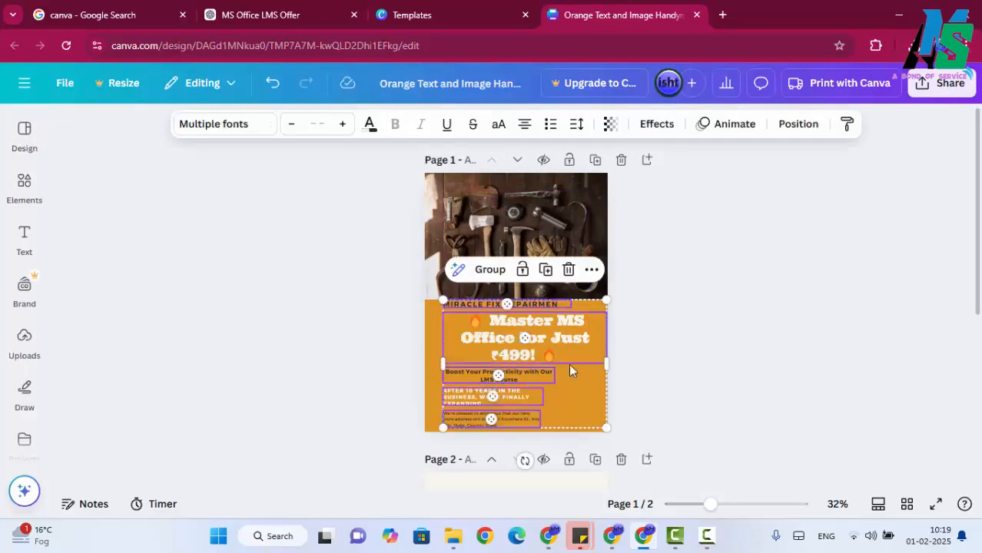
left_click(613, 390)
left_click_drag(526, 375, 547, 375)
Step: Widen the headline box to wrap on two lines, reduce its font size to about 41.2 and reposition it across the flyer
left_click(500, 335)
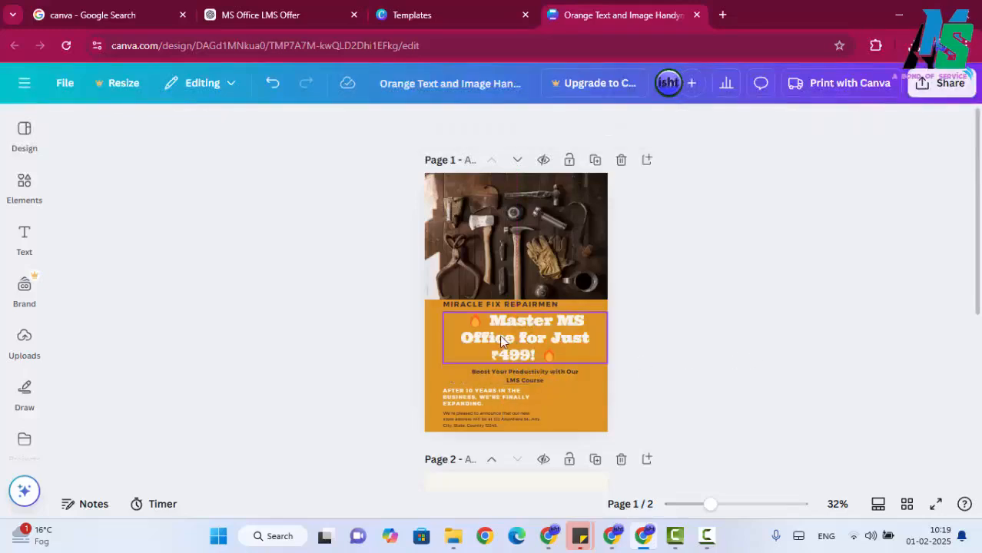
left_click_drag(443, 336, 413, 336)
left_click_drag(536, 355, 531, 346)
left_click_drag(592, 355, 609, 335)
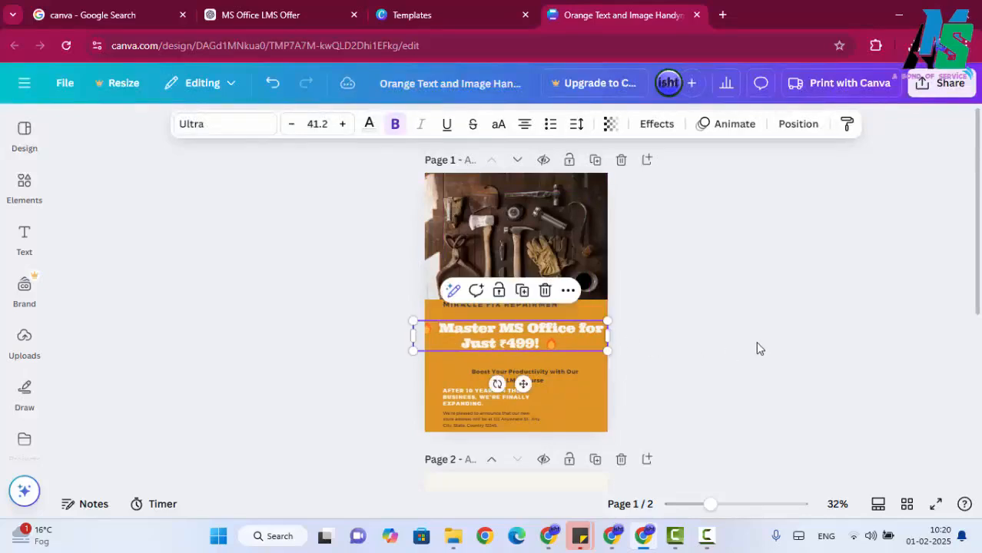
left_click_drag(544, 332, 550, 329)
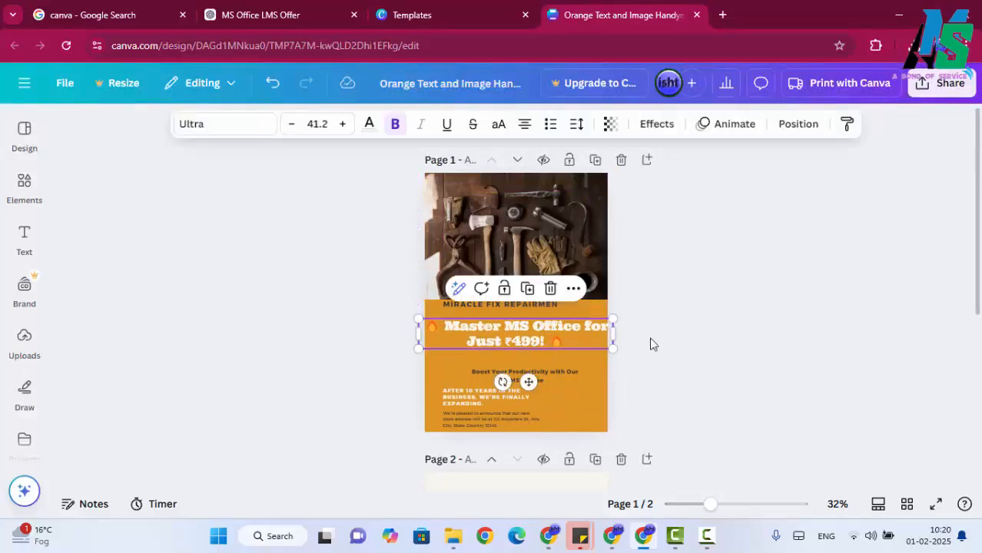
key("Escape")
Step: Enlarge the subtitle to about font size 30.5 and center it horizontally below the headline
left_click(540, 376)
left_click_drag(540, 375, 504, 368)
left_click_drag(431, 360, 374, 349)
left_click_drag(483, 361, 541, 363)
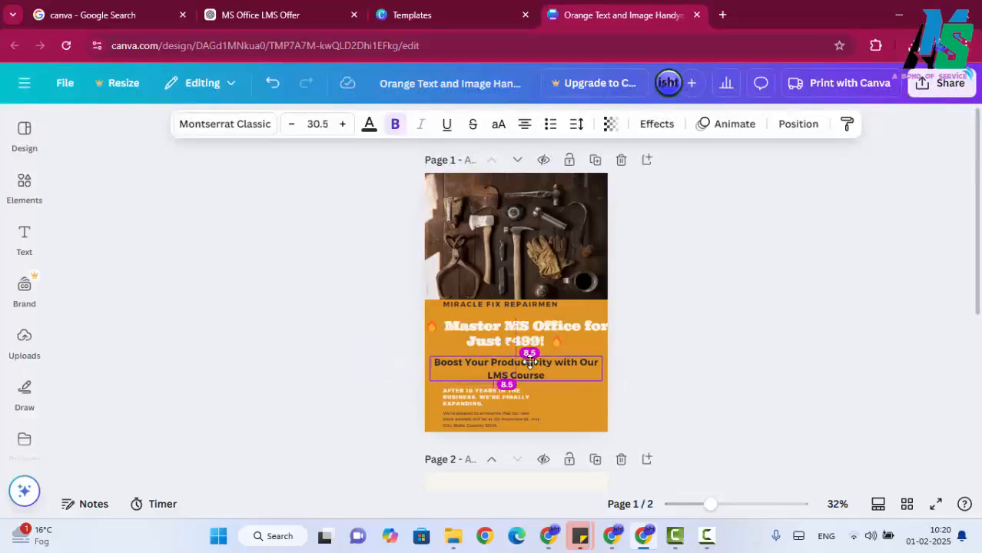
left_click(716, 364)
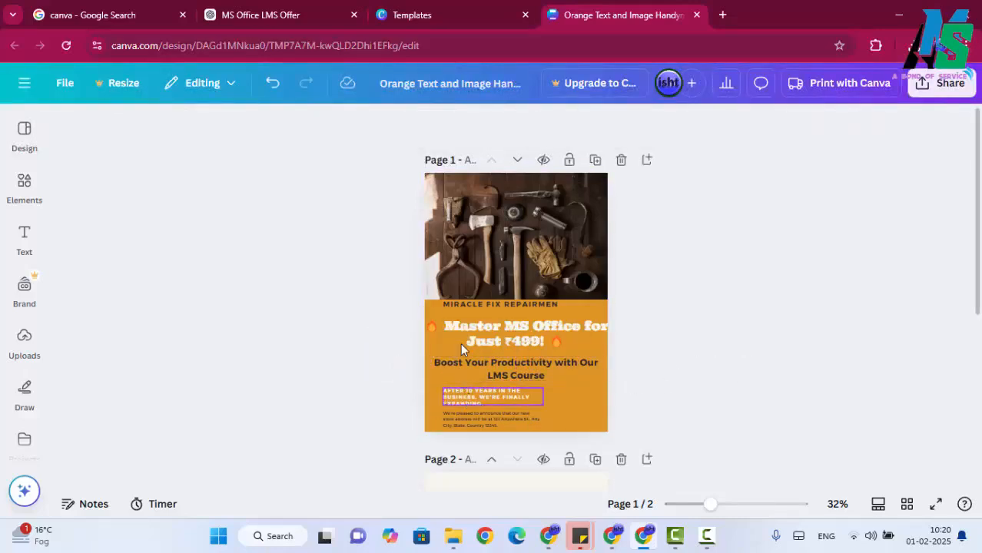
Step: In ChatGPT, copy the description text from "Learn Excel, Word, PowerPoint" through "a different style! 🚀"
left_click(299, 11)
left_click_drag(342, 294, 619, 319)
right_click(623, 320)
left_click(638, 336)
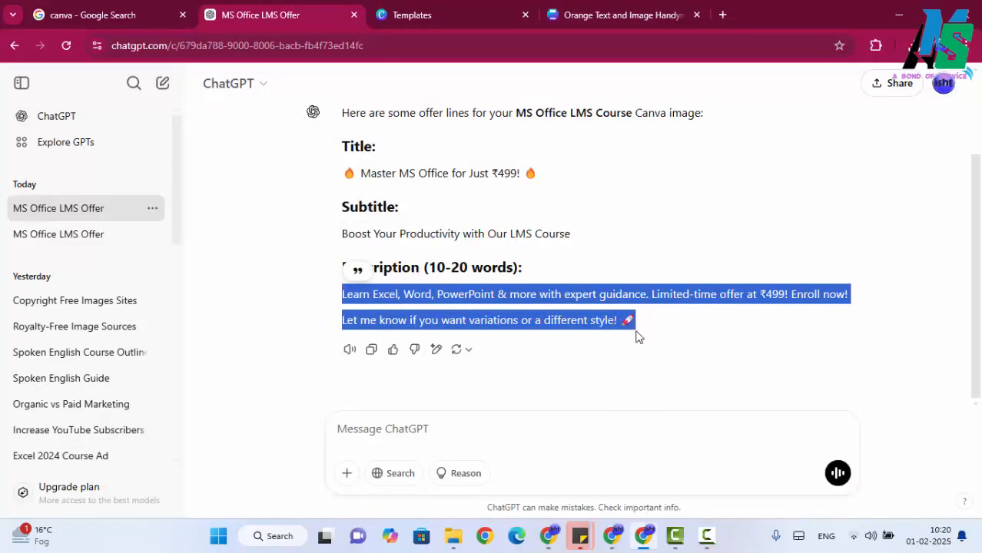
Step: In the Canva flyer, replace the "After 10 years in the business" text with the copied description and widen its box to the page edge
left_click(595, 9)
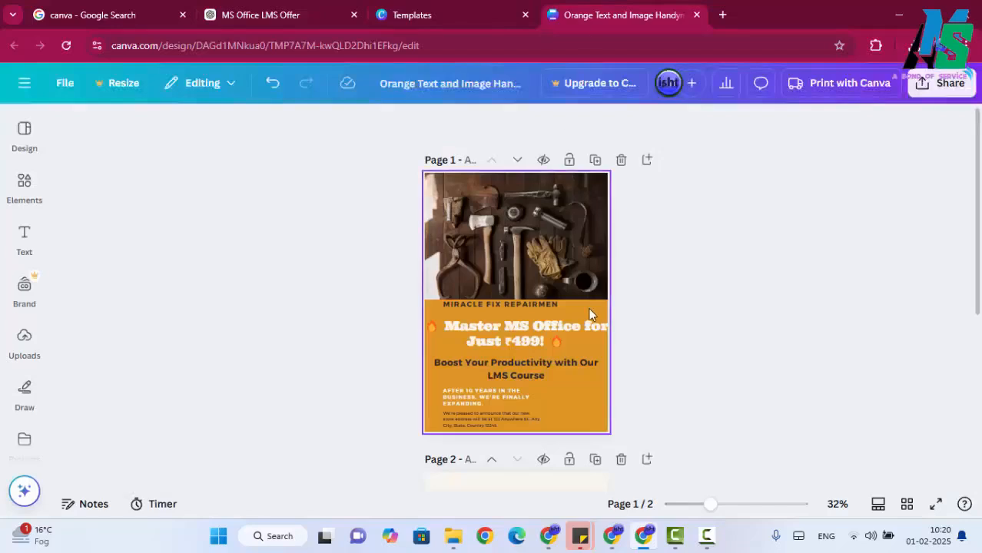
double_click(506, 392)
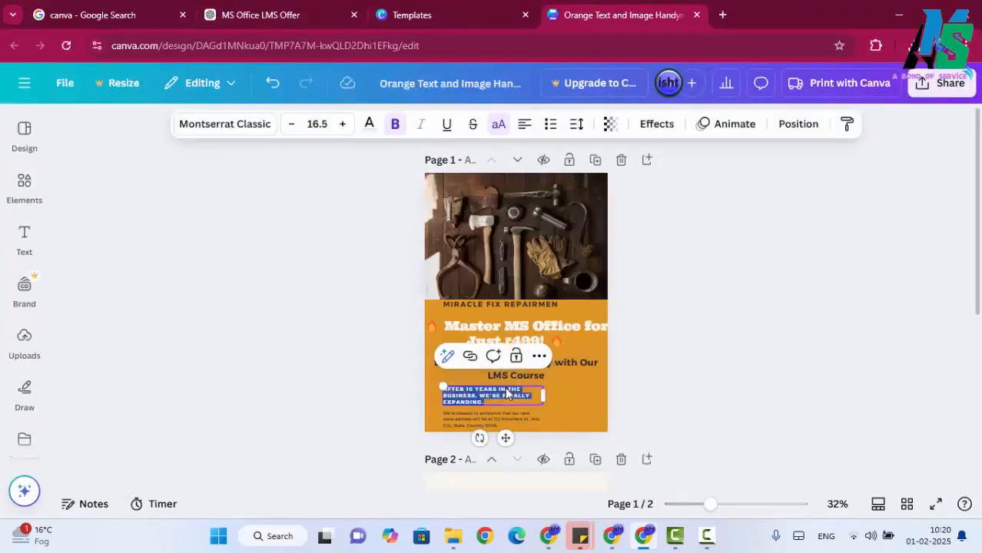
key("ctrl+v")
left_click_drag(547, 382, 613, 380)
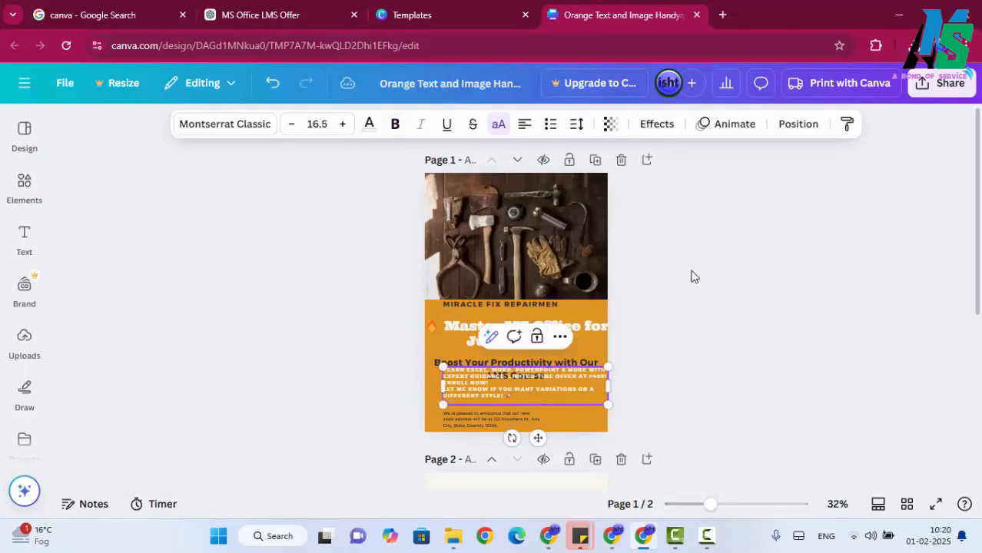
Step: Delete the small store-address paragraph and the "Miracle Fix Repairmen" line from the flyer
left_click(661, 342)
left_click(494, 424)
key("Delete")
left_click(496, 303)
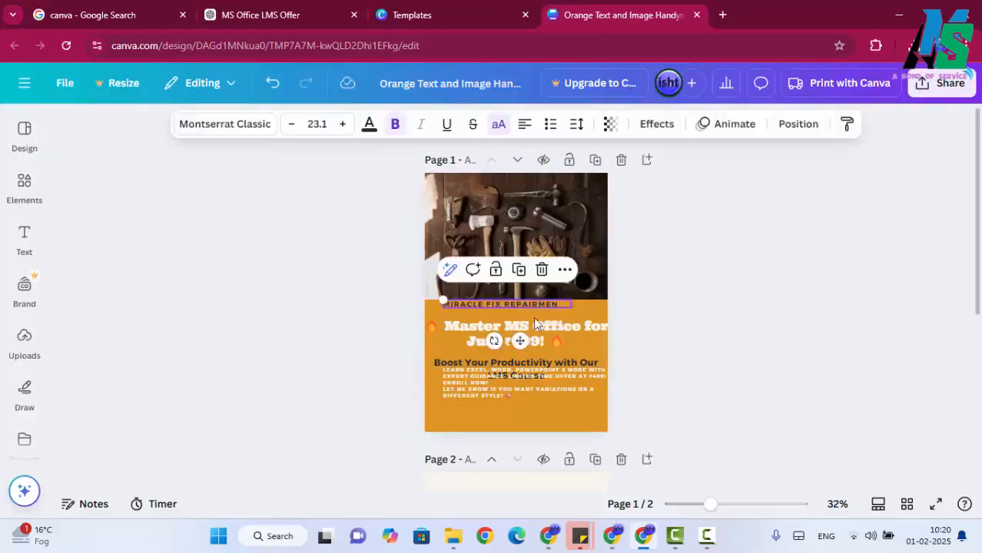
key("Delete")
Step: Move the description below the subtitle, near the flyer's lower edge, and set its text alignment to centered
left_click_drag(508, 391, 494, 420)
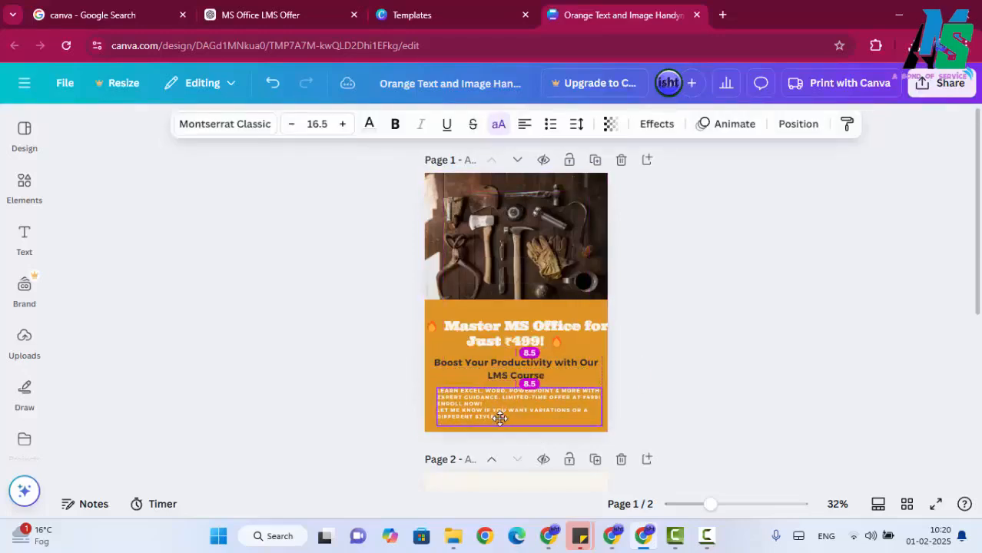
left_click(521, 127)
left_click(521, 127)
left_click(521, 127)
left_click(521, 127)
left_click(521, 127)
left_click(521, 127)
left_click(521, 126)
left_click(520, 126)
left_click(521, 127)
left_click(720, 310)
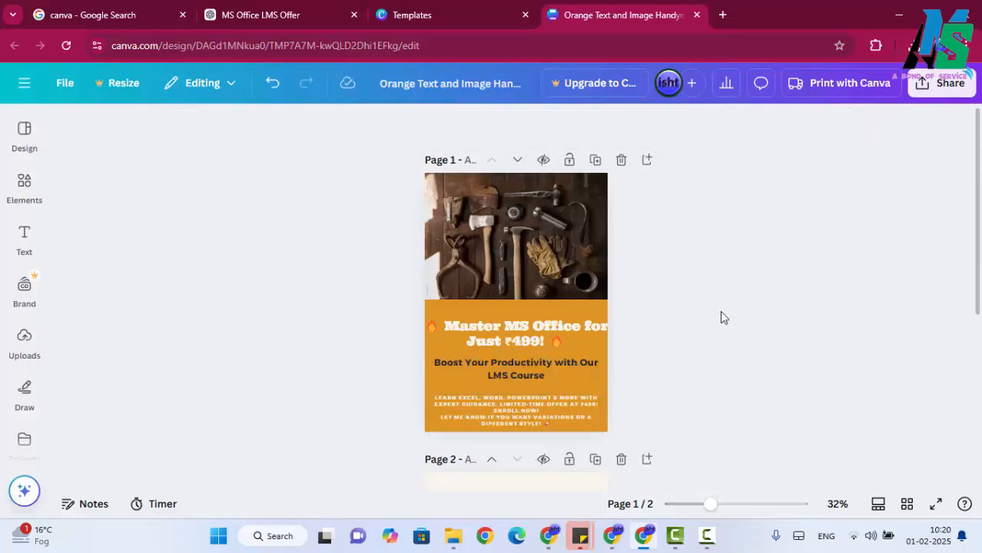
Step: Nudge the subtitle slightly down, then shrink the headline a little and raise it to fit within the flyer's width
left_click_drag(508, 374, 509, 381)
left_click(683, 307)
left_click(570, 328)
left_click_drag(571, 328, 606, 345)
left_click(707, 332)
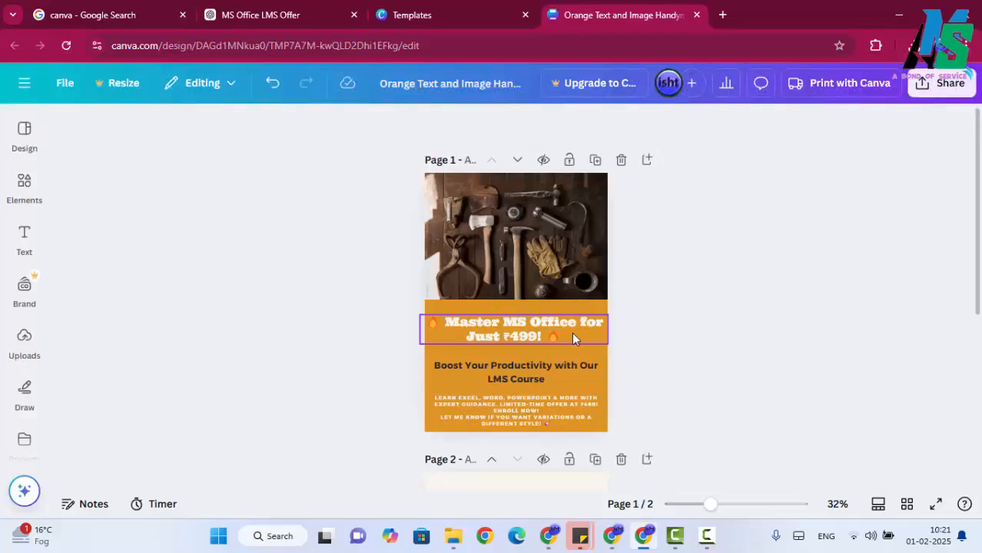
left_click(523, 246)
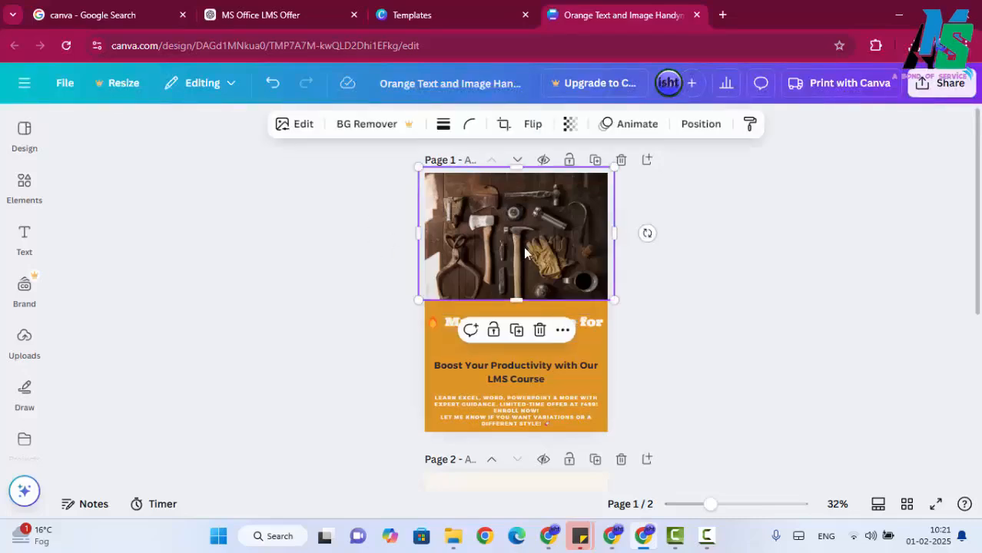
key("Delete")
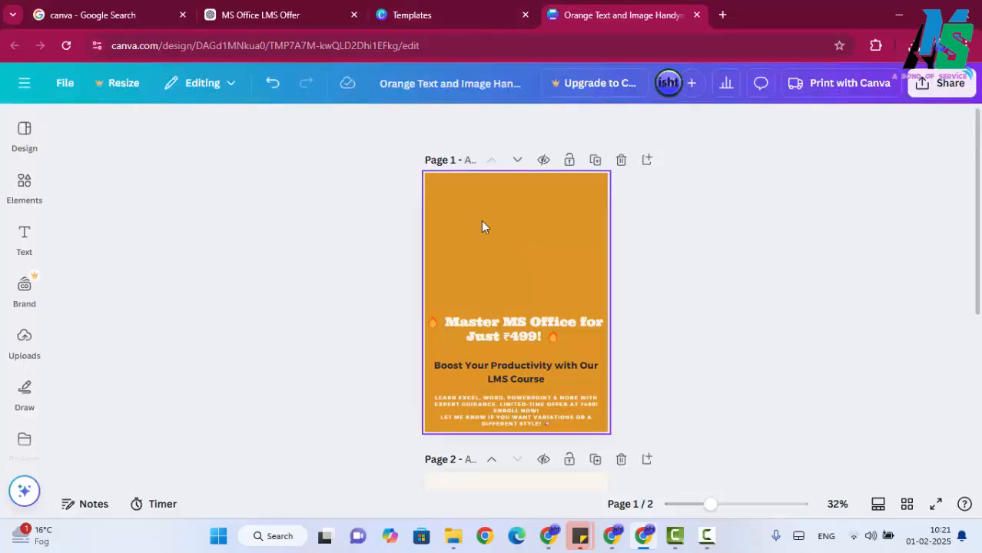
key("ctrl+z")
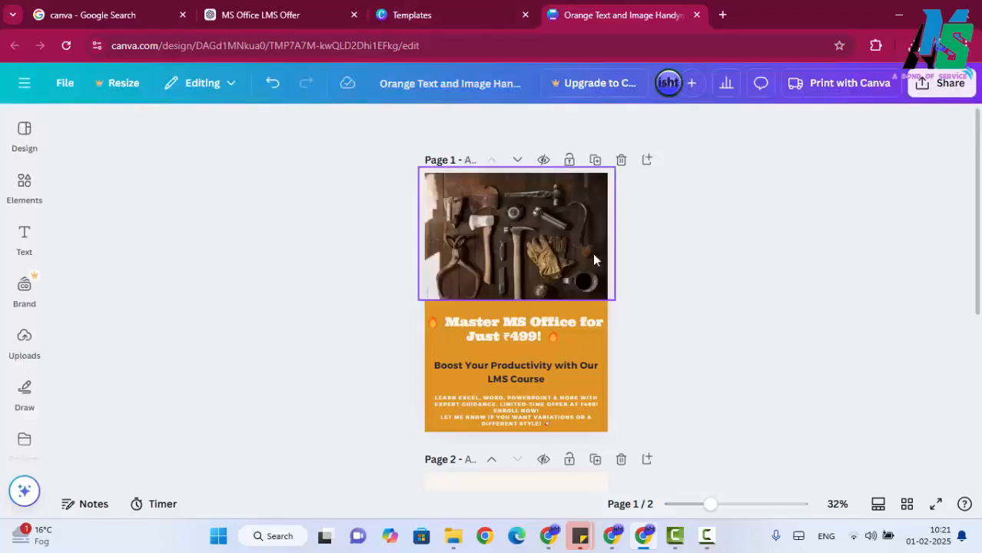
Step: Ask ChatGPT "provide me attractive image for ms office training pkg" and view the generated image
left_click(269, 6)
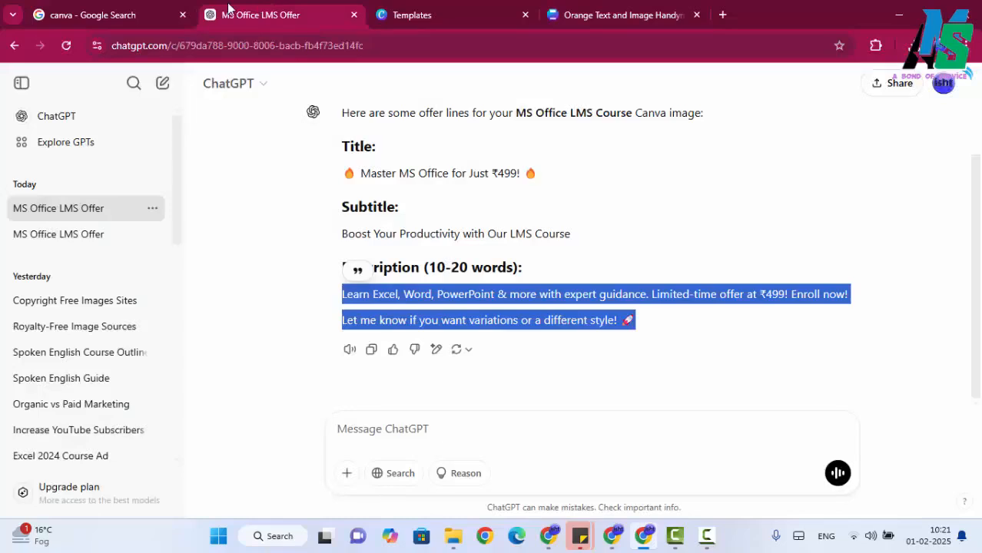
left_click(374, 415)
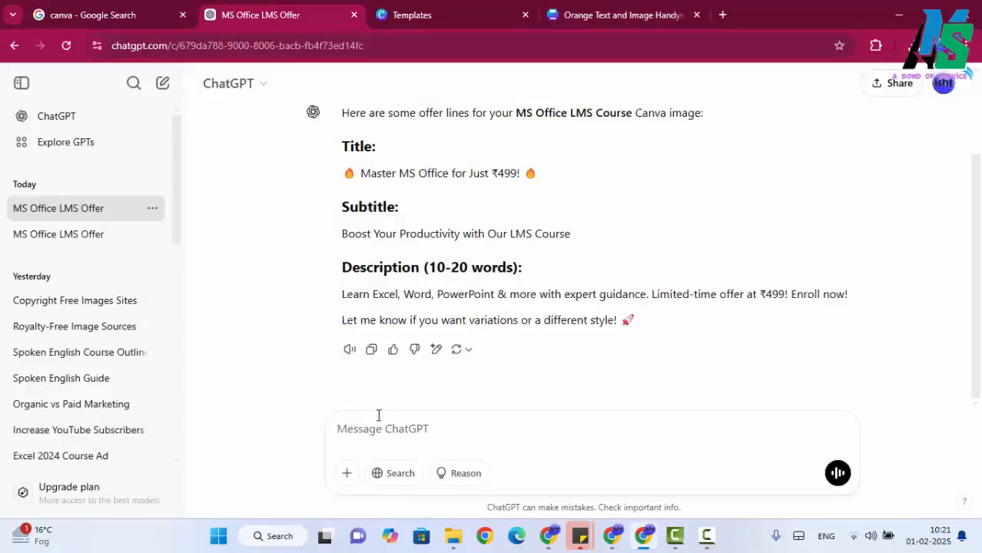
type("provide me attractive image for ms office training pkg")
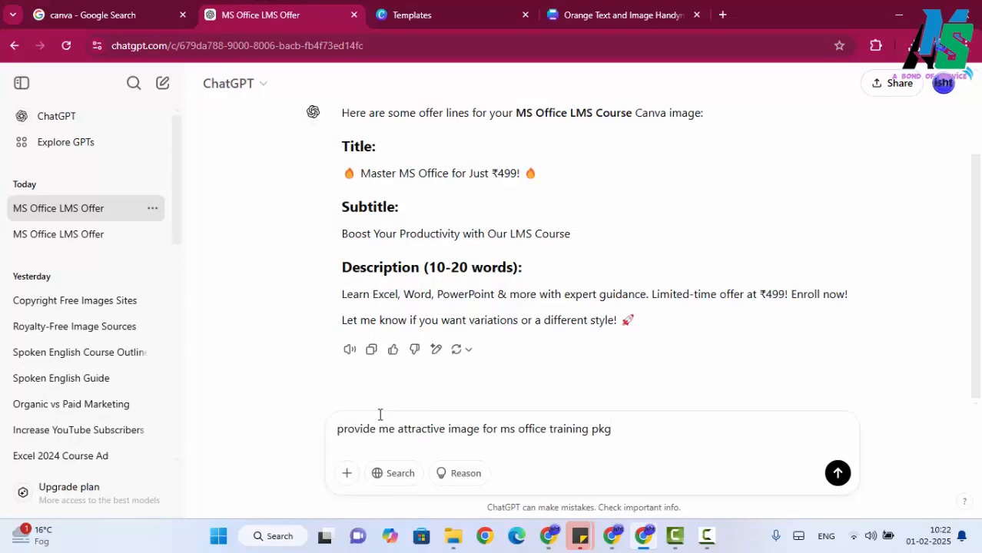
left_click(837, 472)
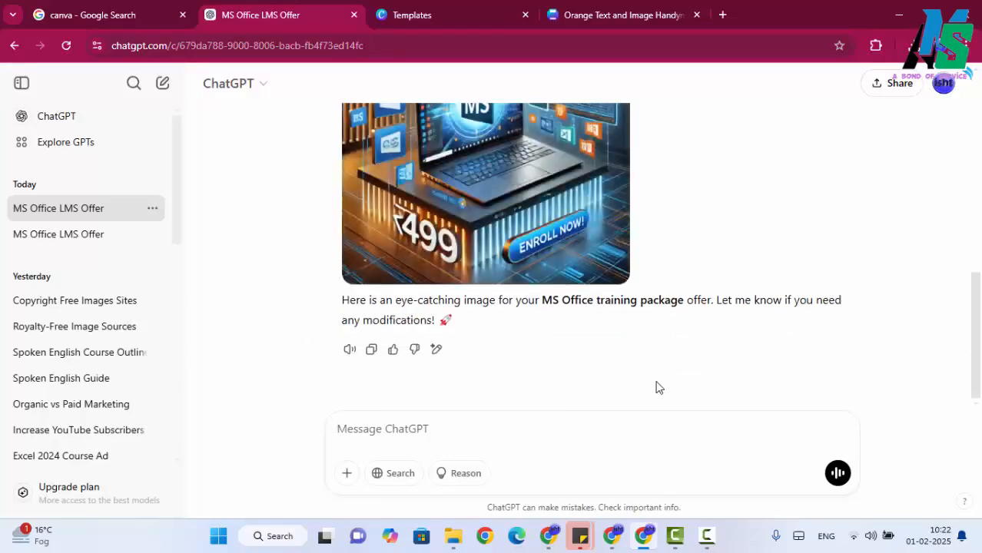
scroll(654, 265, "up", 2)
scroll(623, 291, "down", 1)
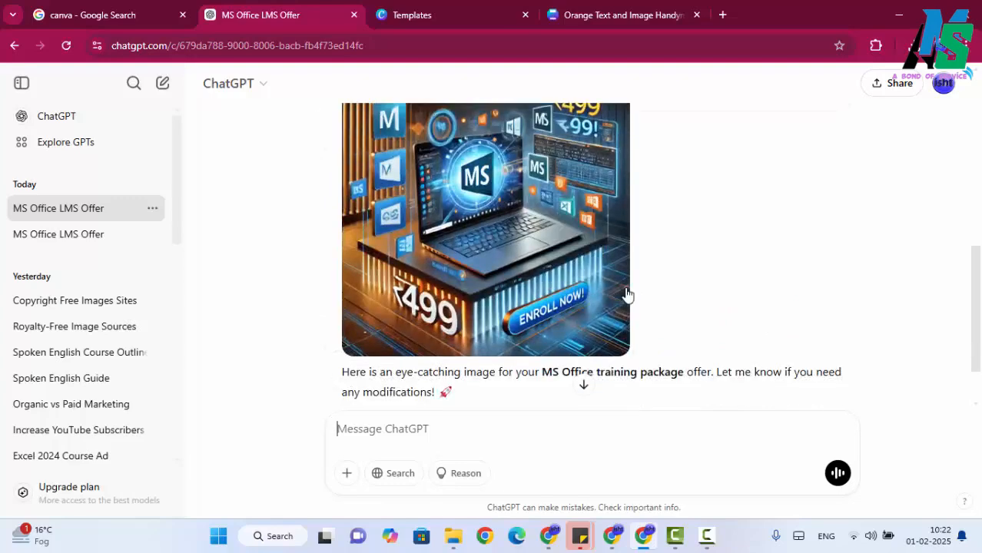
Step: Download the generated MS Office training image from ChatGPT and show the file in the Downloads folder
scroll(626, 293, "up", 1)
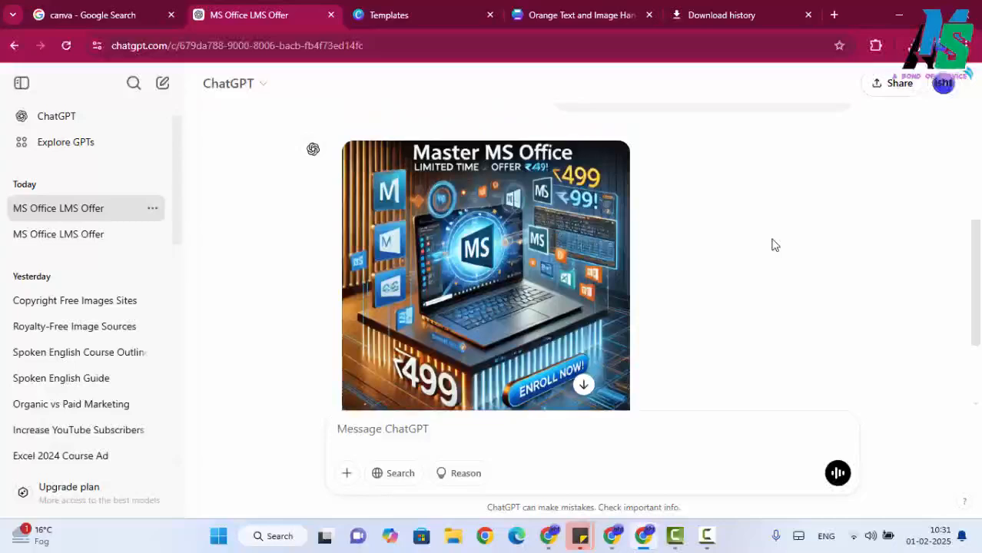
left_click(609, 164)
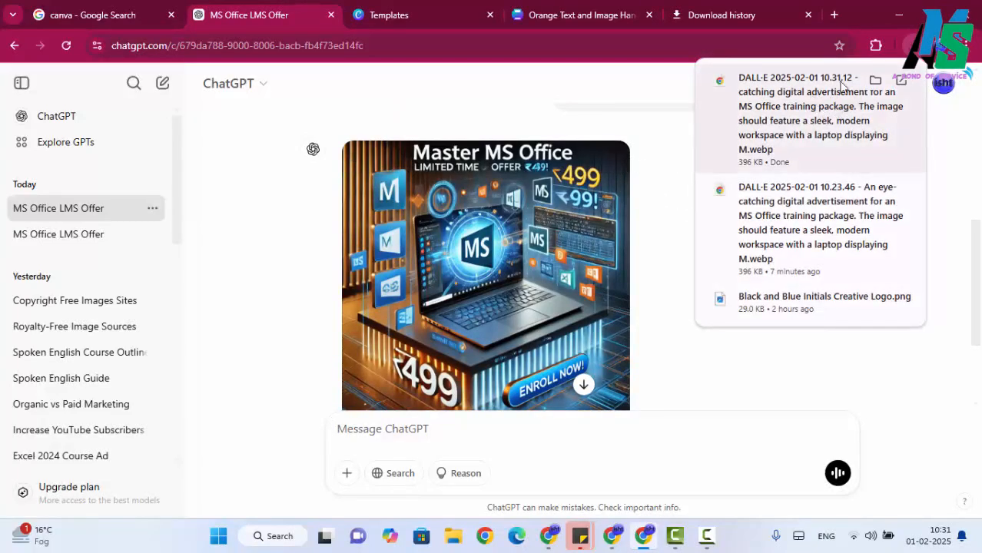
left_click(875, 80)
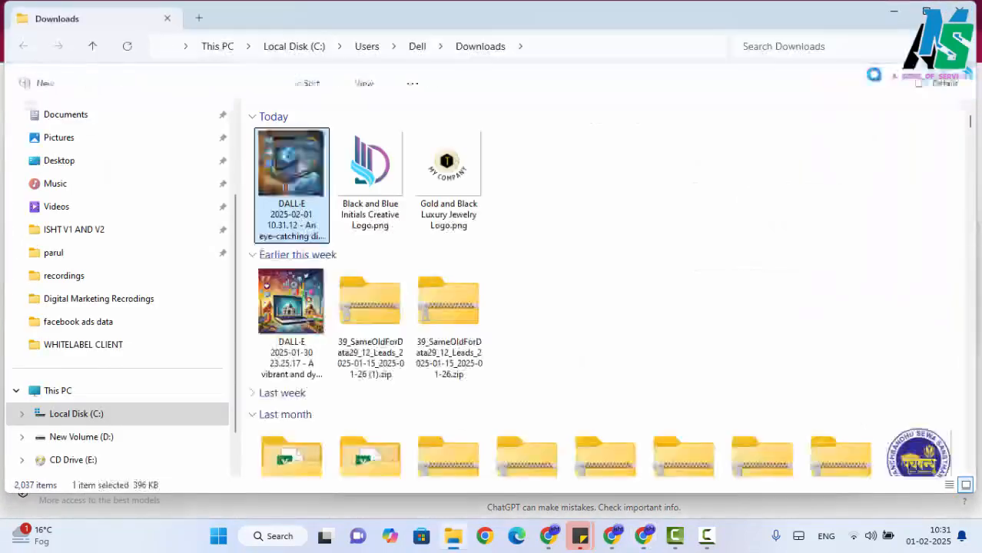
left_click(576, 43)
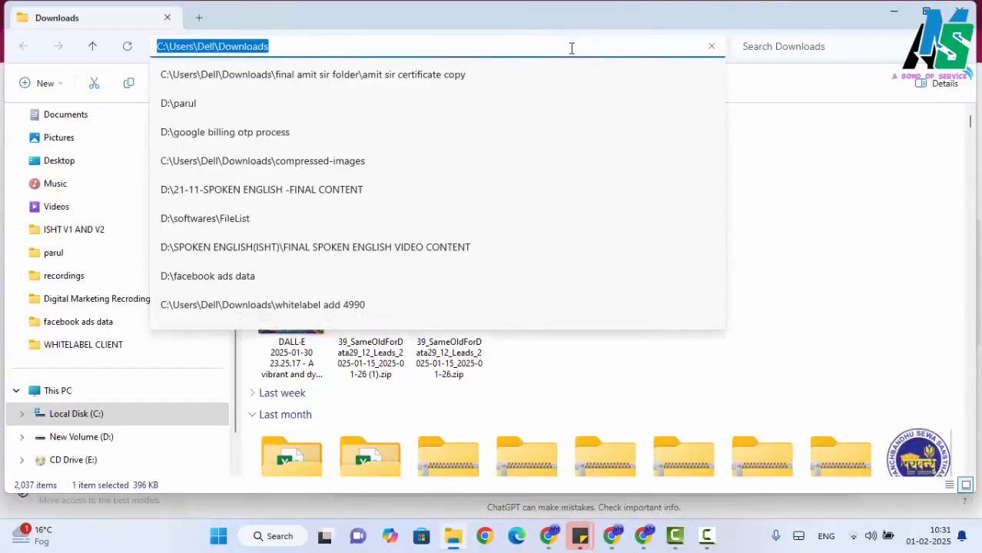
Step: Return to the flyer design in Canva and open the uploaded images
left_click(652, 537)
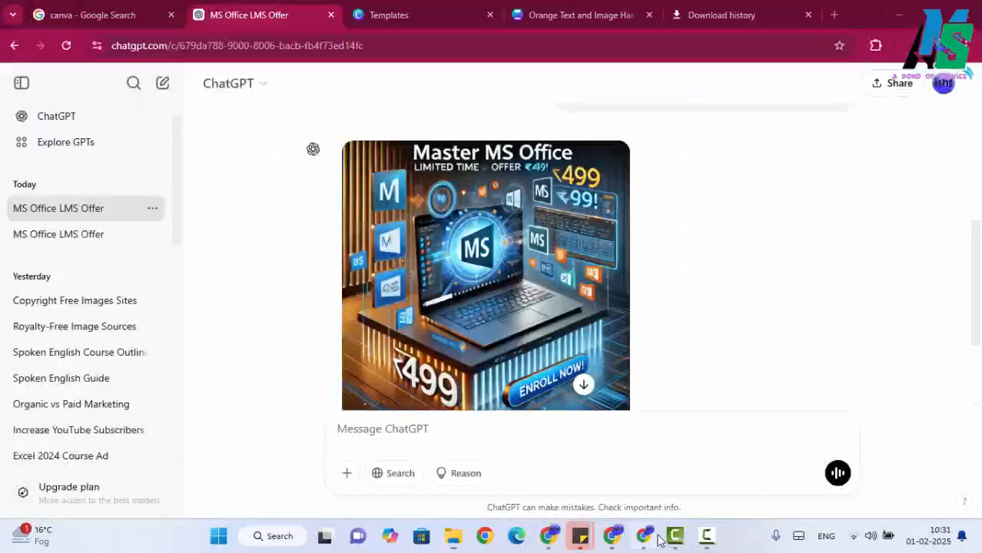
left_click(575, 10)
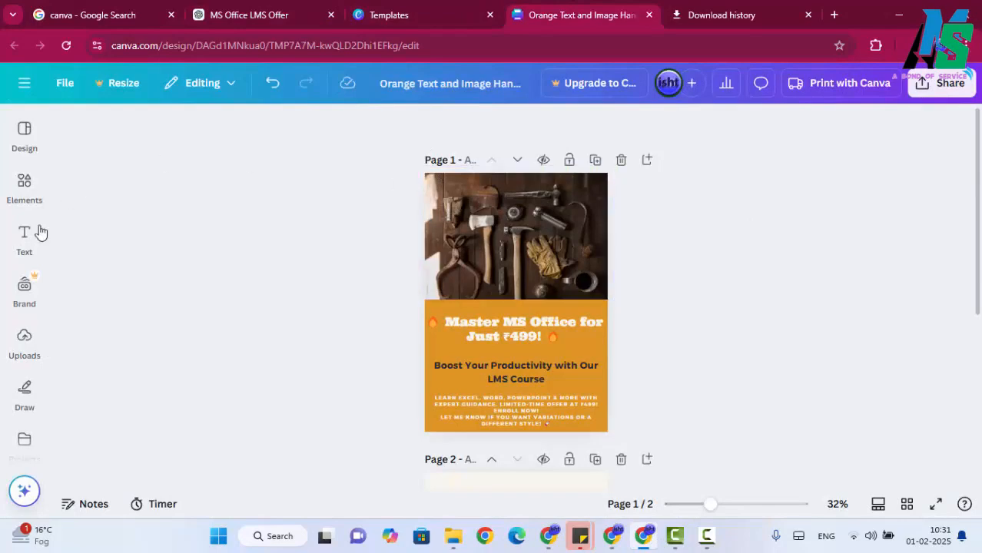
left_click(25, 352)
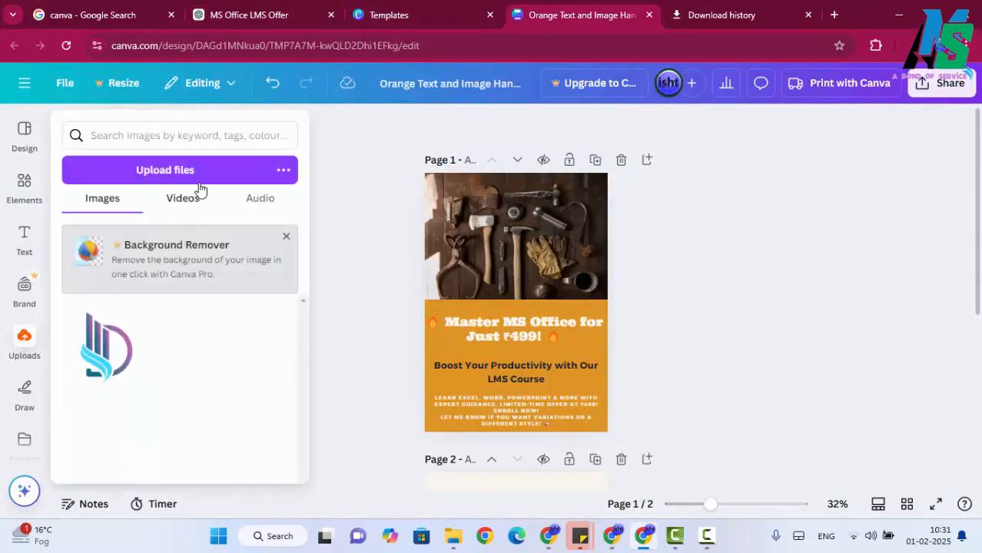
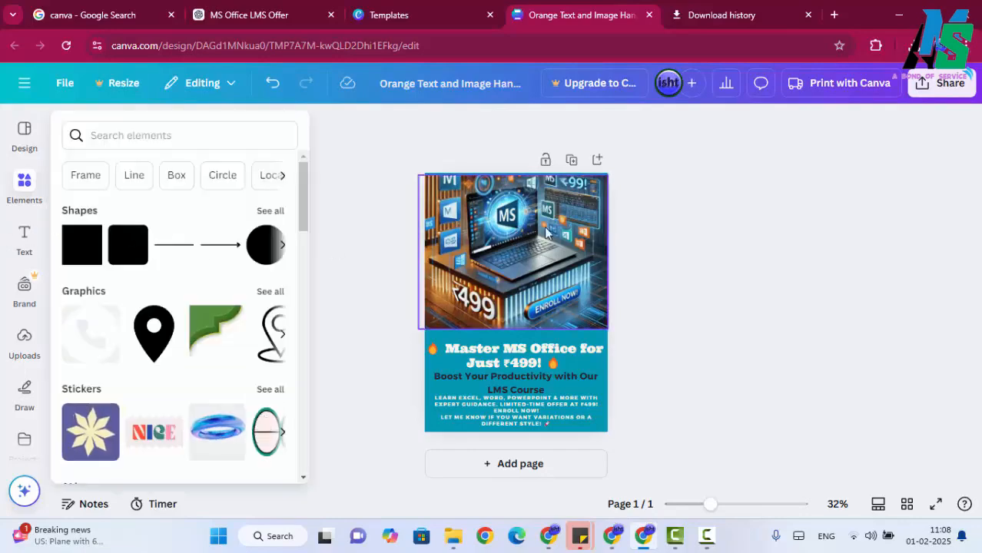
Step: Duplicate the finished MS Office flyer page
left_click(577, 161)
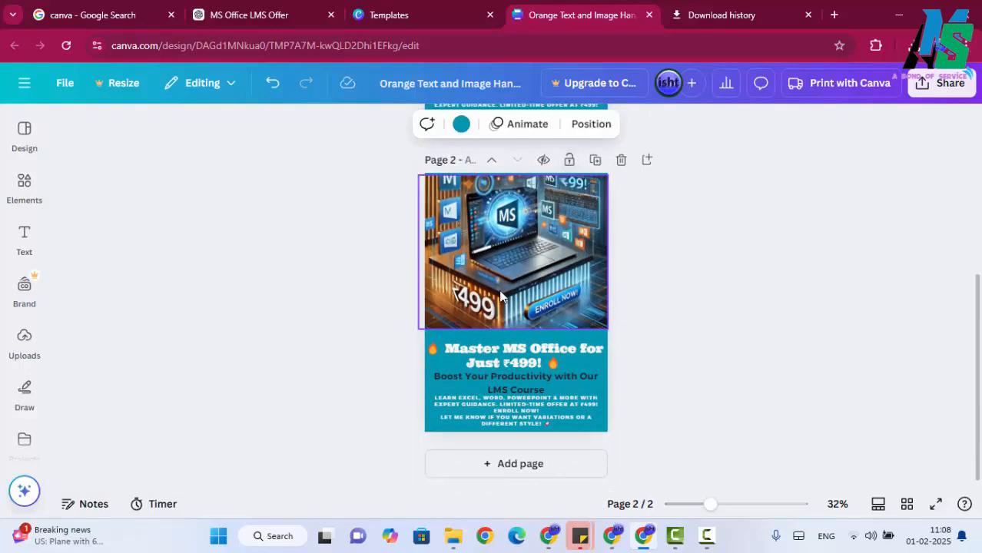
left_click(649, 286)
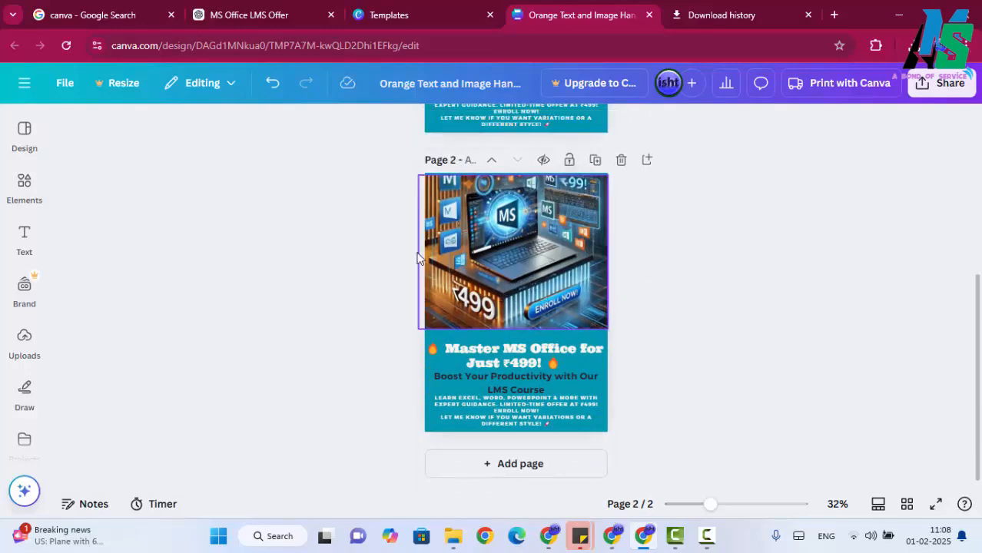
Step: Search the design templates for "computer" and examine which results are free or Pro
left_click(28, 147)
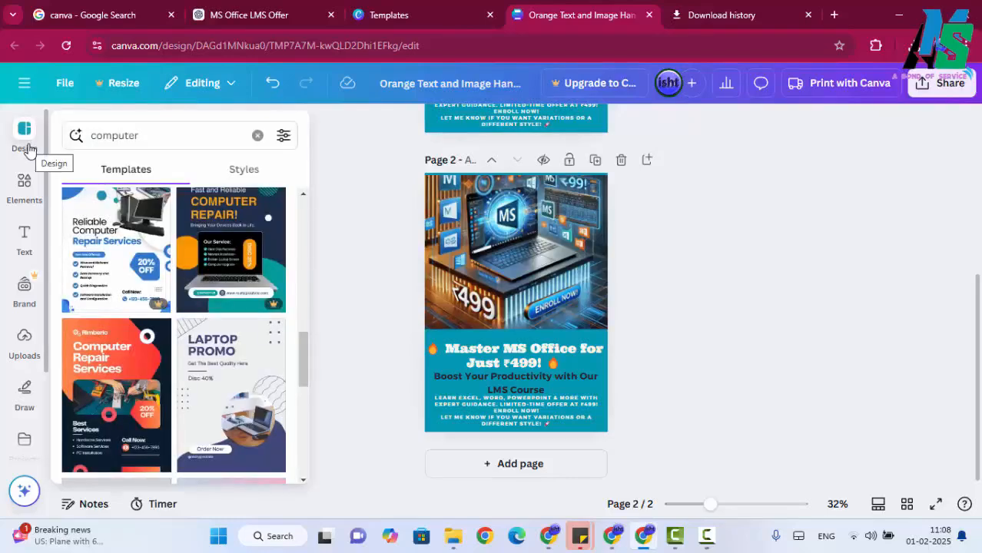
left_click(127, 136)
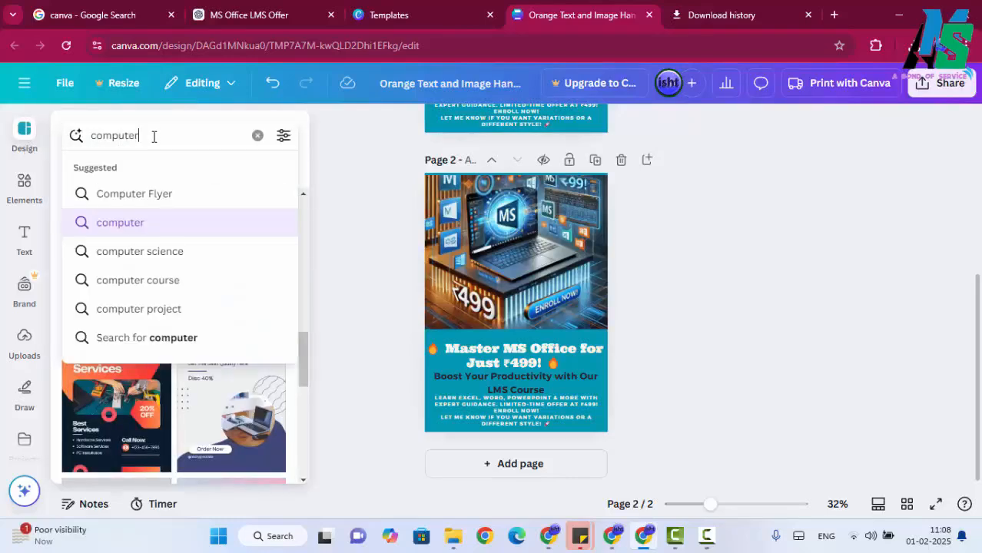
key("Return")
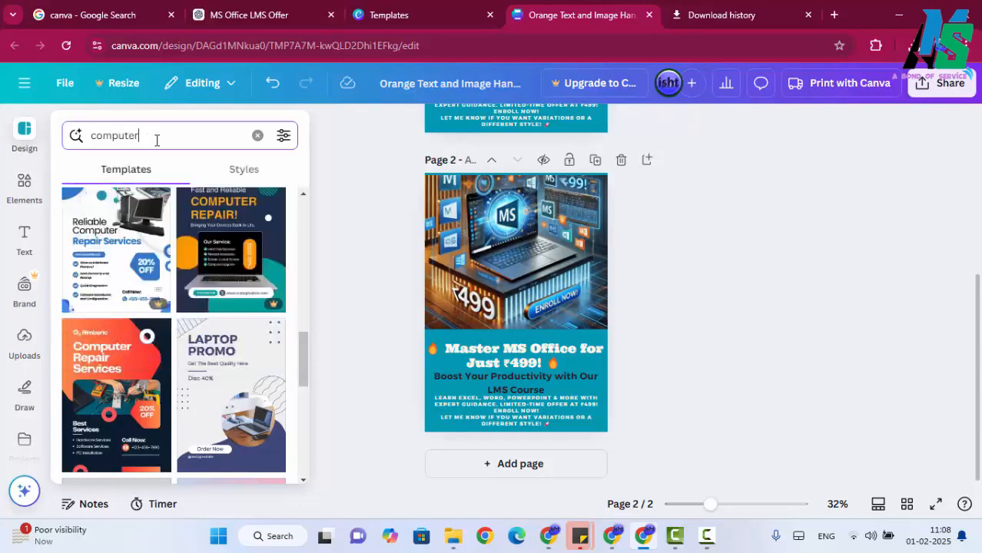
scroll(229, 283, "down", 2)
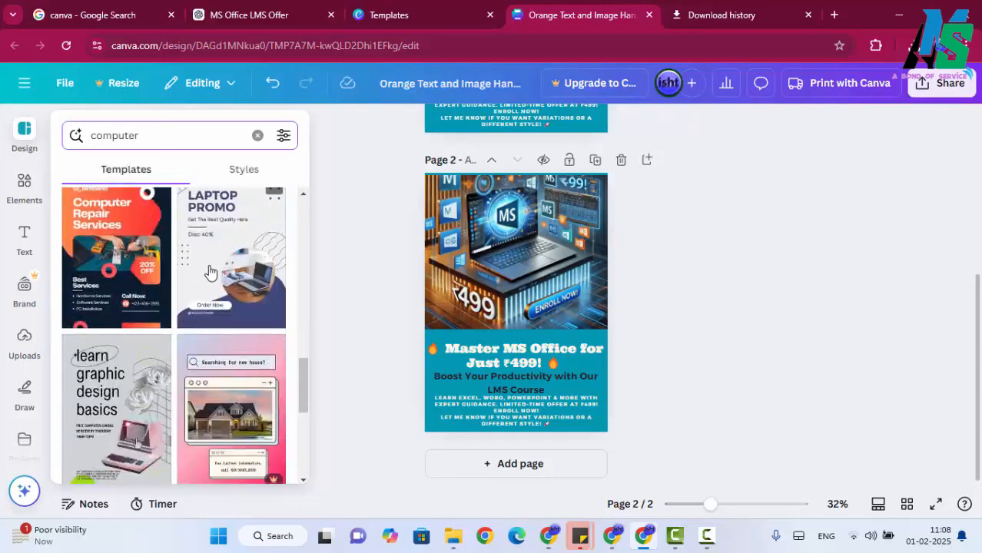
scroll(173, 244, "up", 2)
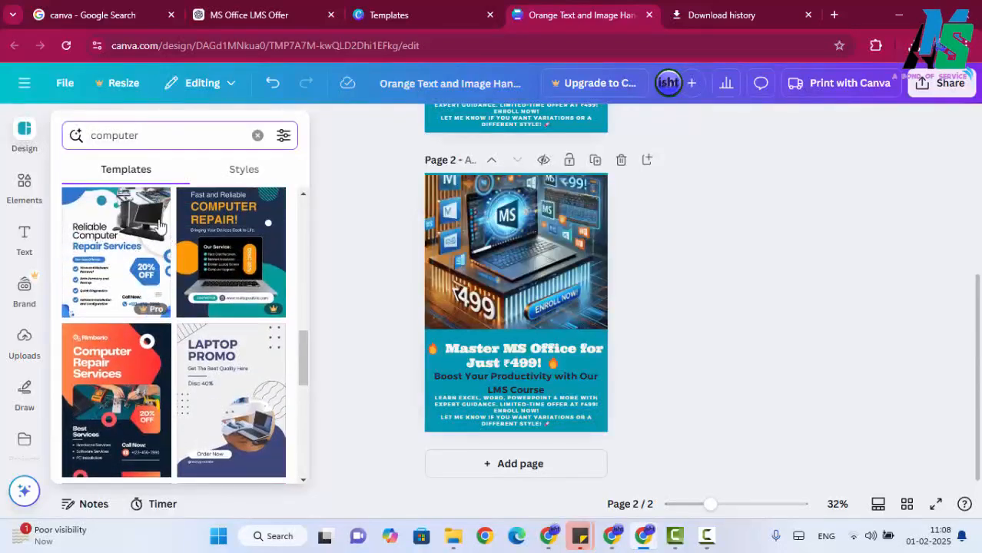
scroll(161, 249, "up", 1)
scroll(149, 257, "down", 1)
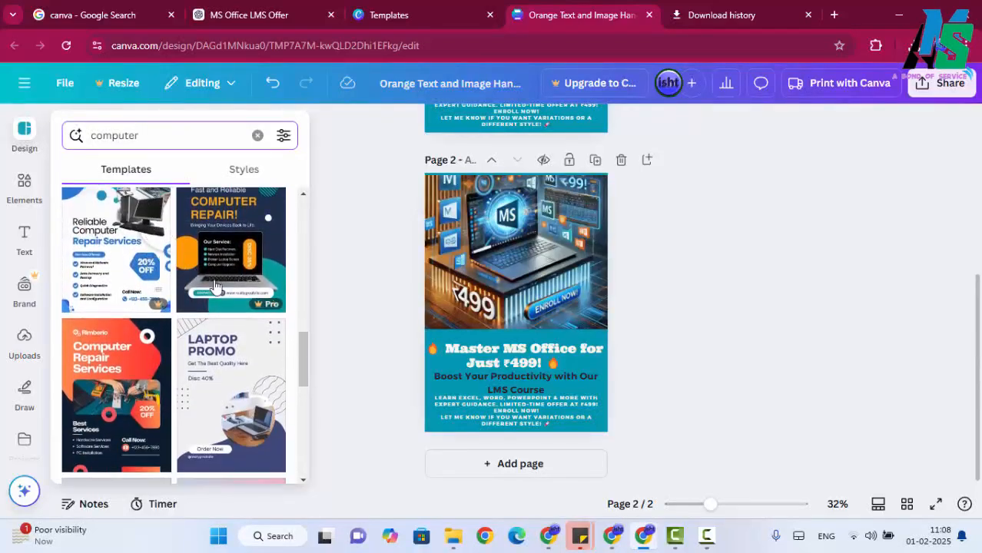
mouse_move(156, 307)
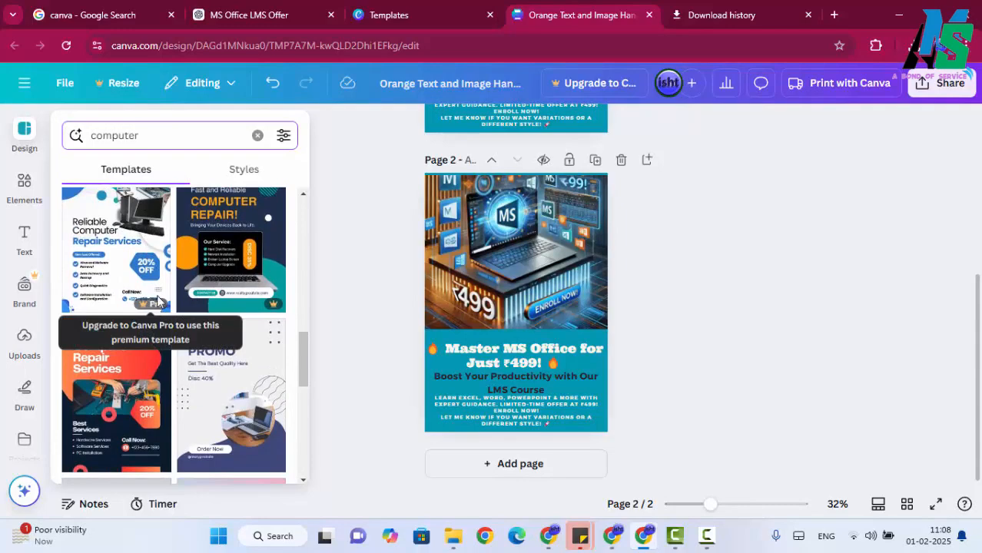
scroll(211, 344, "down", 2)
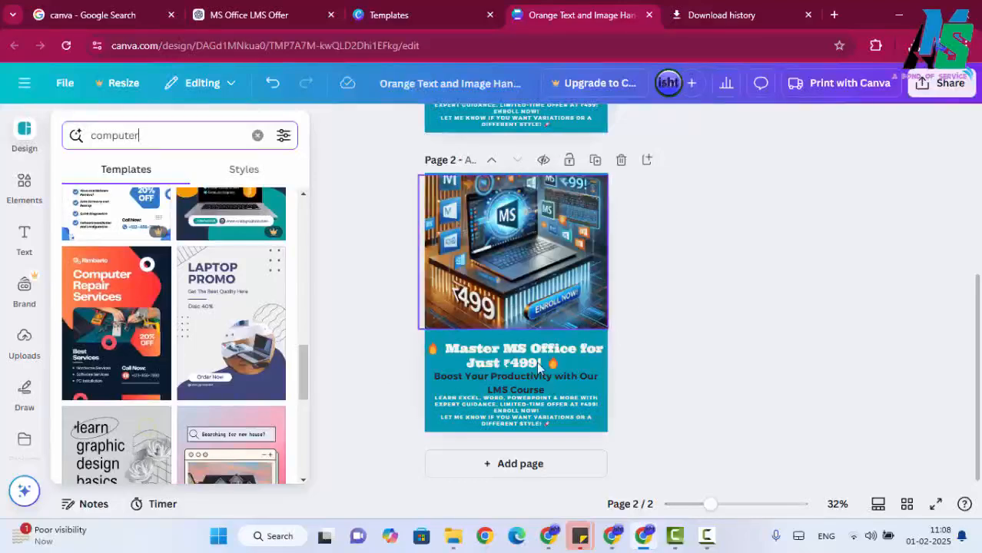
Step: Add a new page after page 2 and apply the "Laptop Promo" template to it
left_click(501, 464)
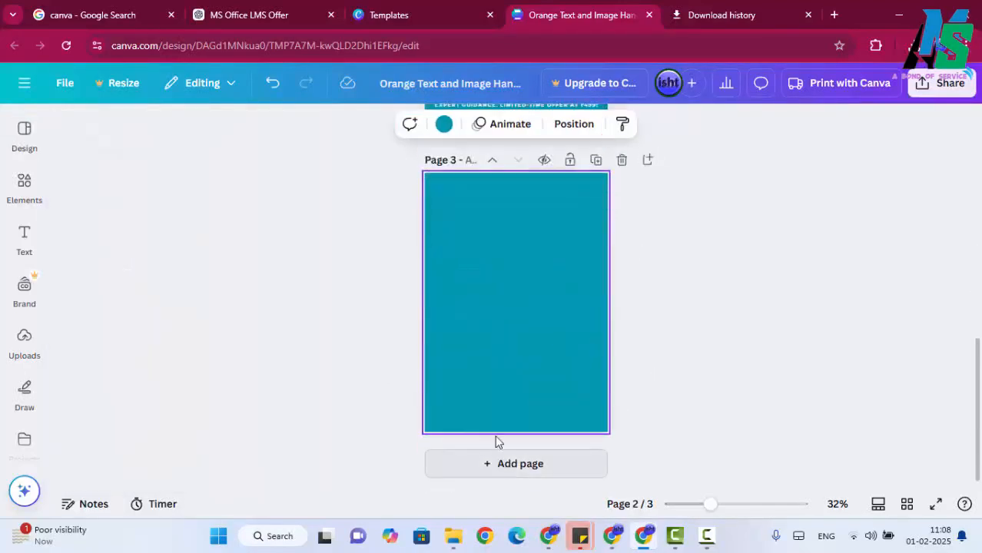
left_click(26, 150)
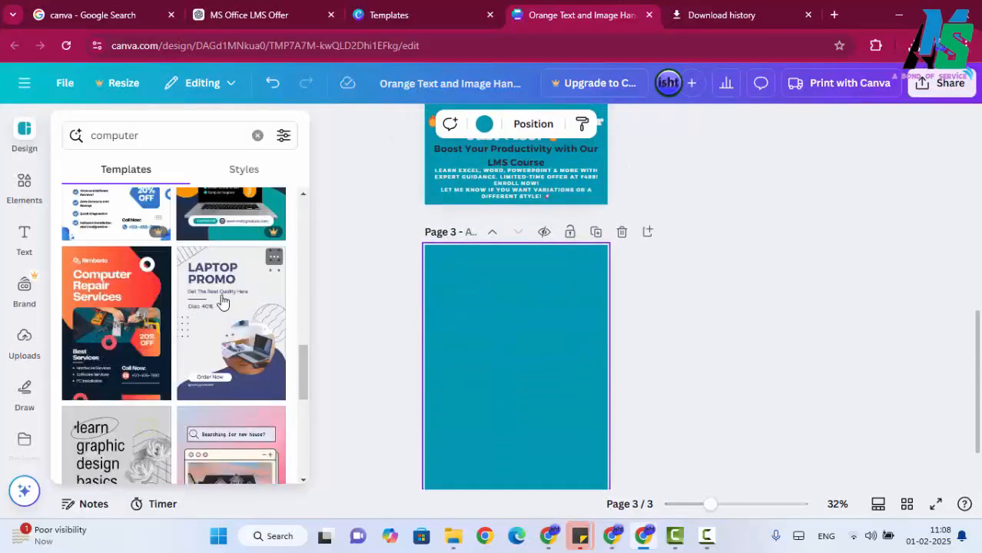
left_click_drag(222, 304, 500, 323)
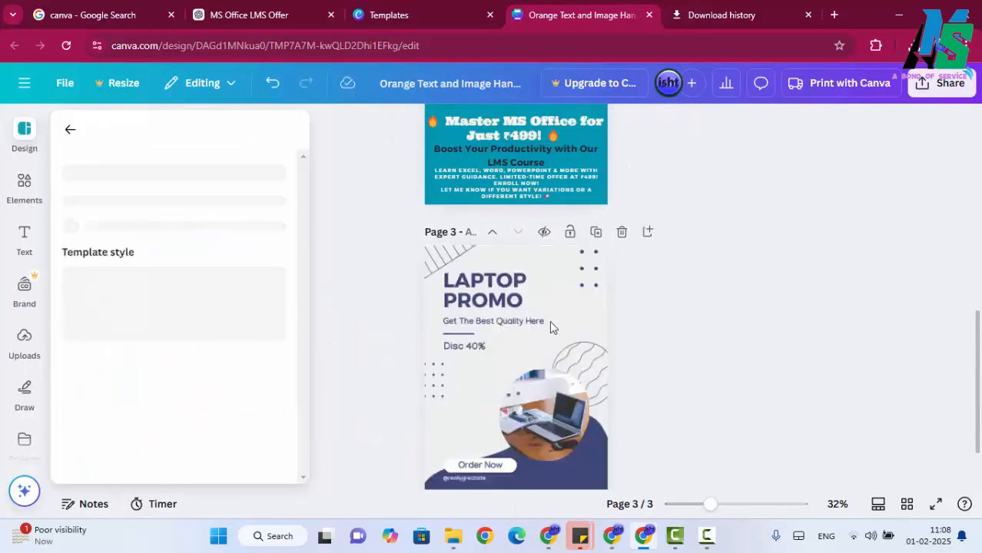
Step: Enlarge the round laptop photo on page 3 and move it onto page 2, over the MS Office image
left_click(538, 428)
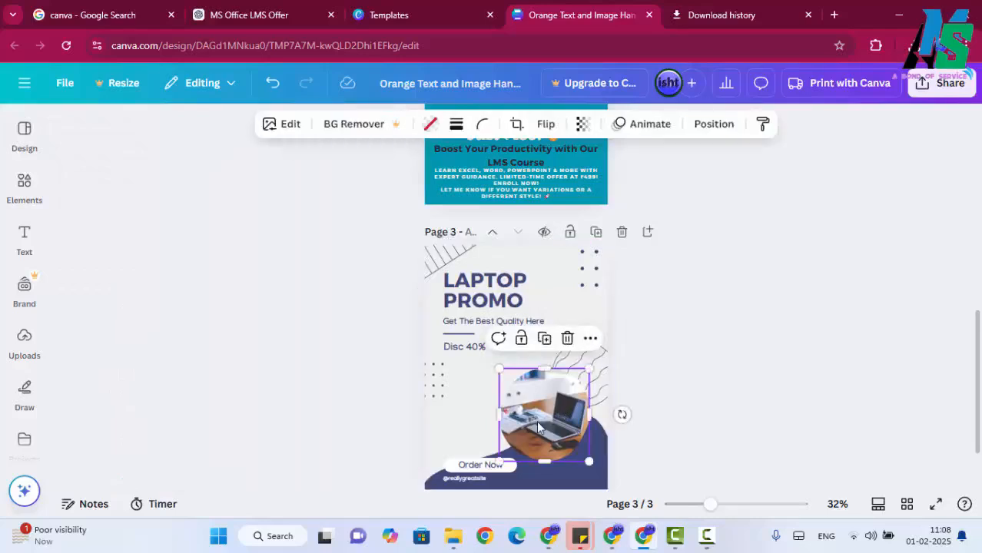
left_click_drag(535, 414, 485, 338)
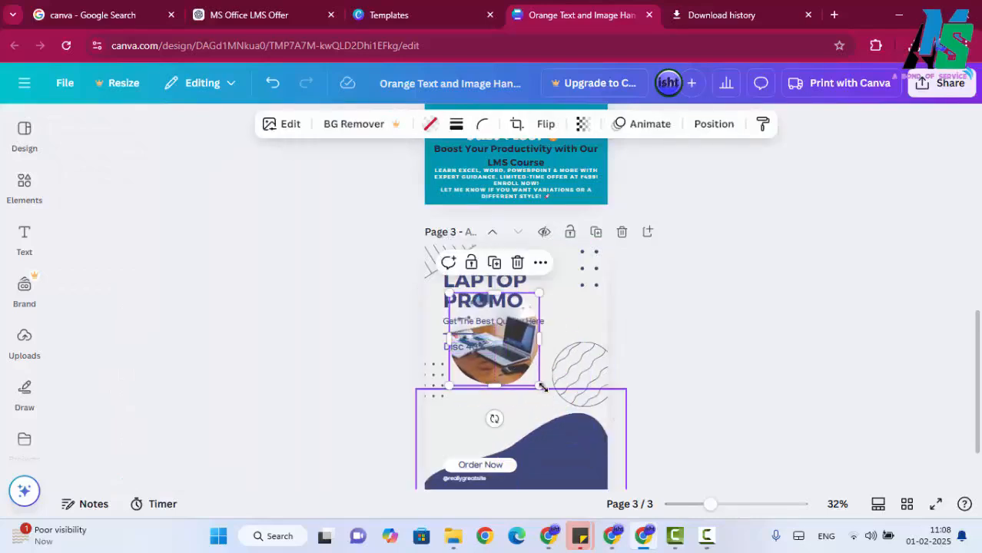
left_click_drag(607, 428, 603, 436)
left_click_drag(563, 353, 554, 223)
scroll(553, 231, "up", 3)
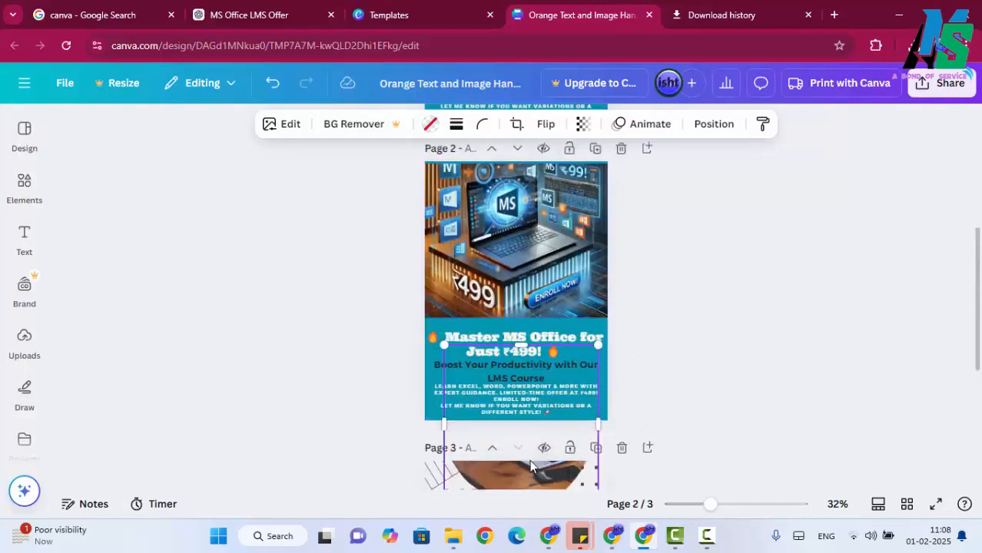
left_click_drag(504, 434, 476, 266)
Step: Enlarge and reposition the laptop photo so it spans page 2's full width above the subtitle
left_click_drag(604, 298, 661, 346)
left_click_drag(507, 268, 537, 263)
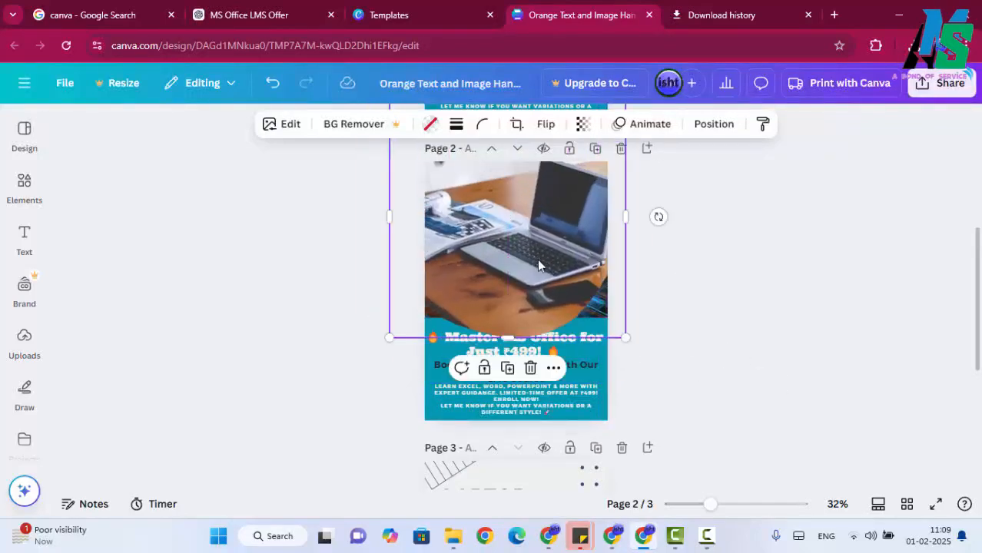
scroll(609, 304, "up", 3)
left_click_drag(627, 362, 651, 357)
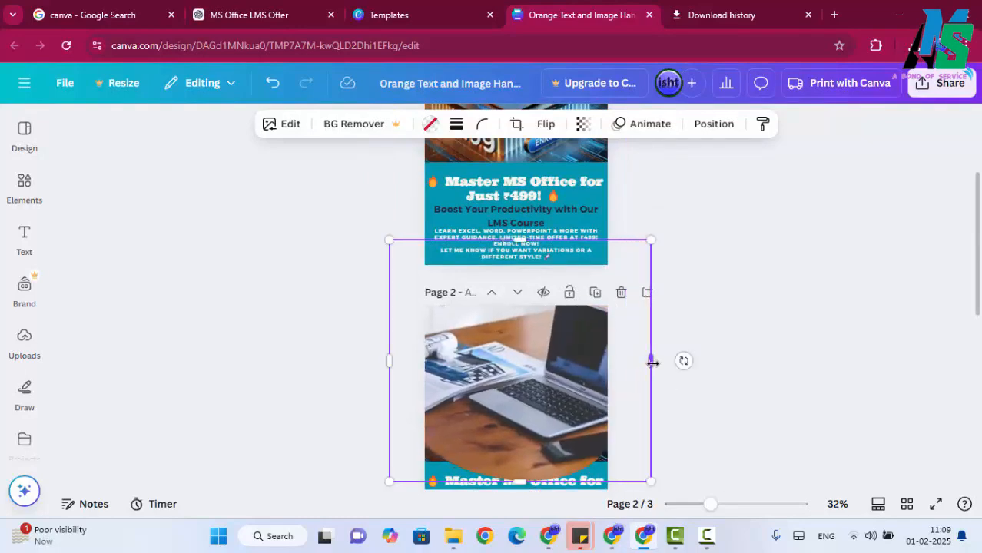
left_click_drag(589, 379, 565, 372)
scroll(565, 372, "down", 2)
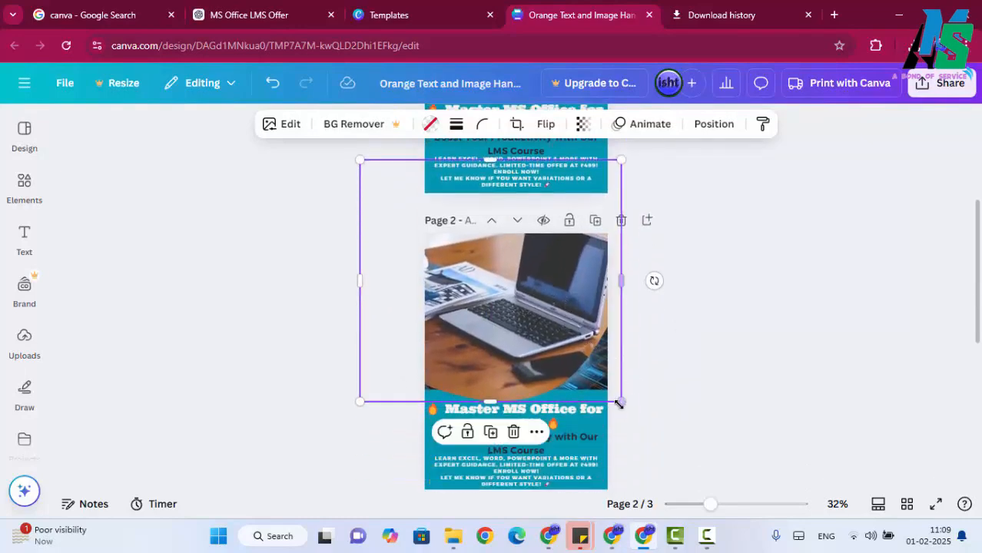
left_click_drag(624, 404, 647, 384)
left_click(552, 357)
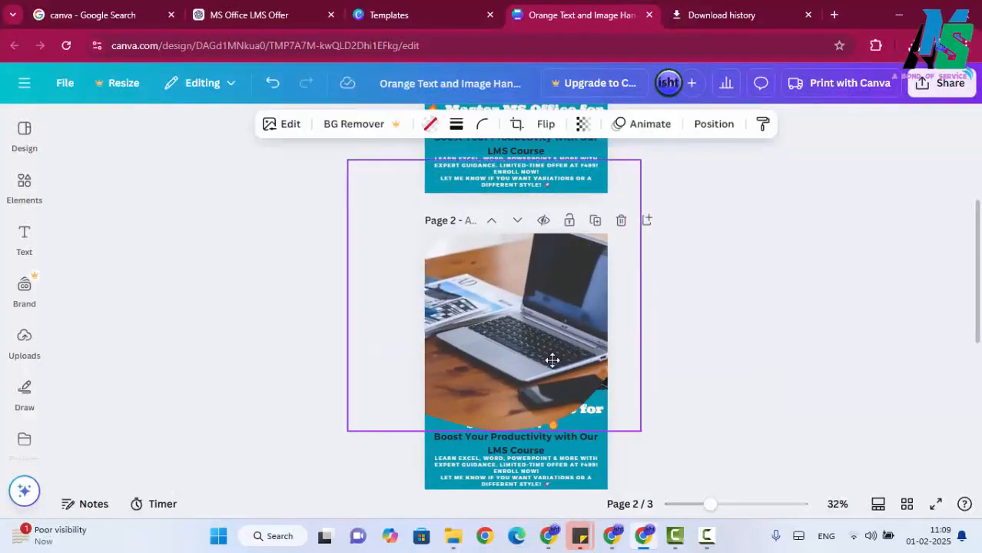
Step: Send the laptop photo one layer backward and delete the MS Office image from page 2
right_click(534, 318)
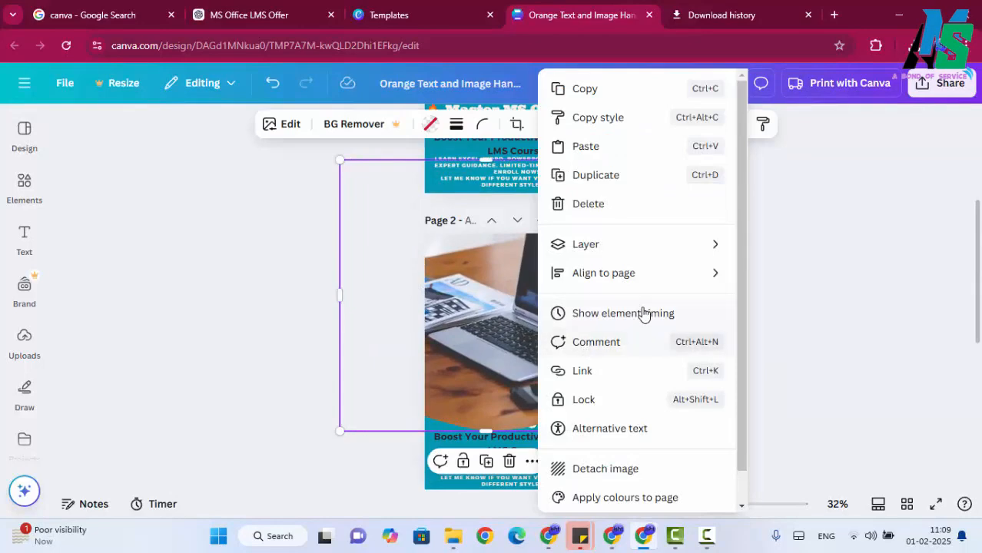
mouse_move(667, 248)
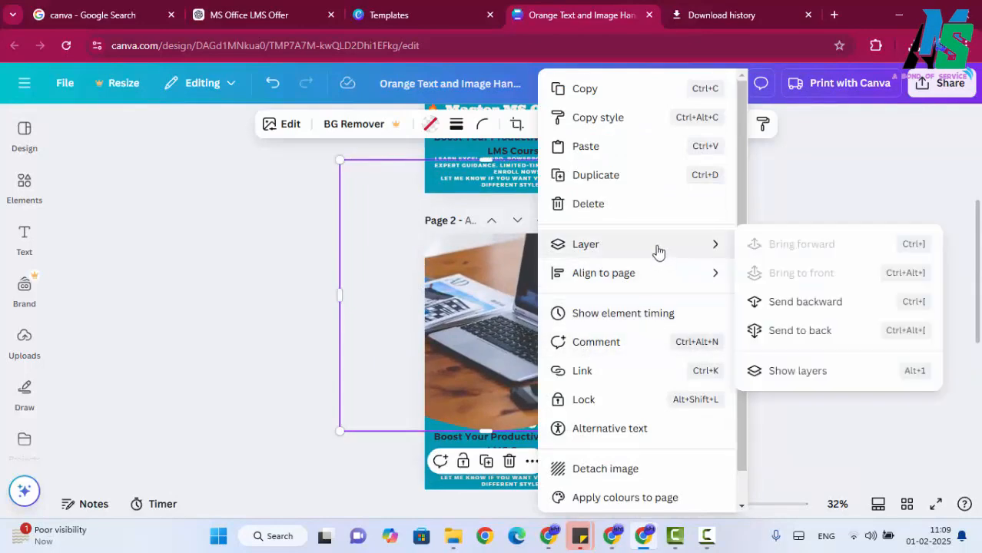
left_click(763, 301)
left_click(771, 272)
left_click(603, 326)
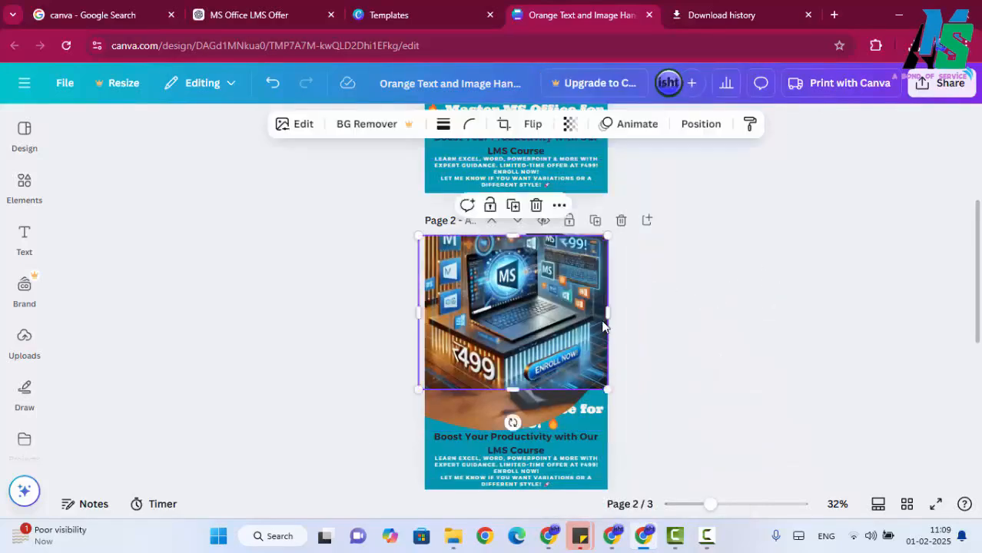
key("Delete")
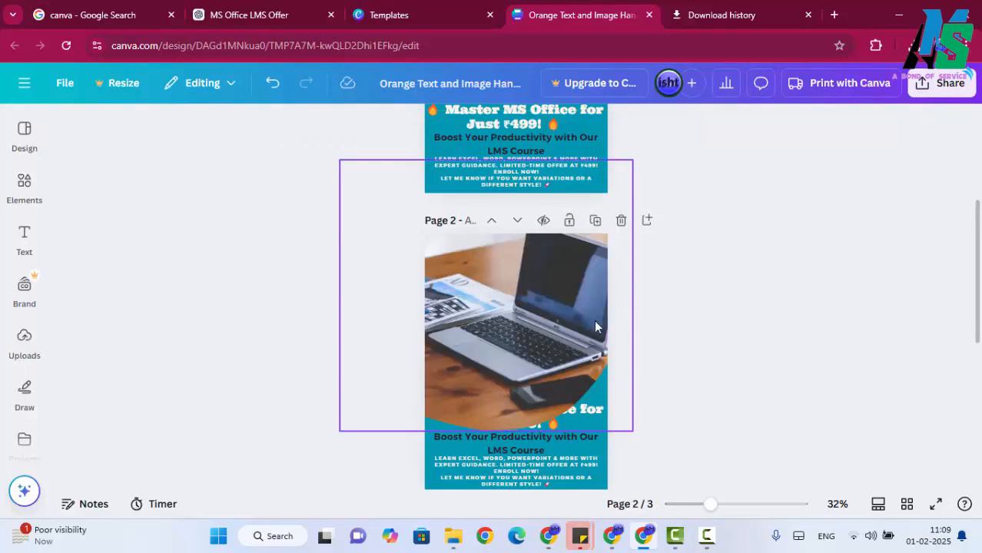
Step: Send the laptop photo on page 2 backward again so it sits behind the headline
left_click(544, 338)
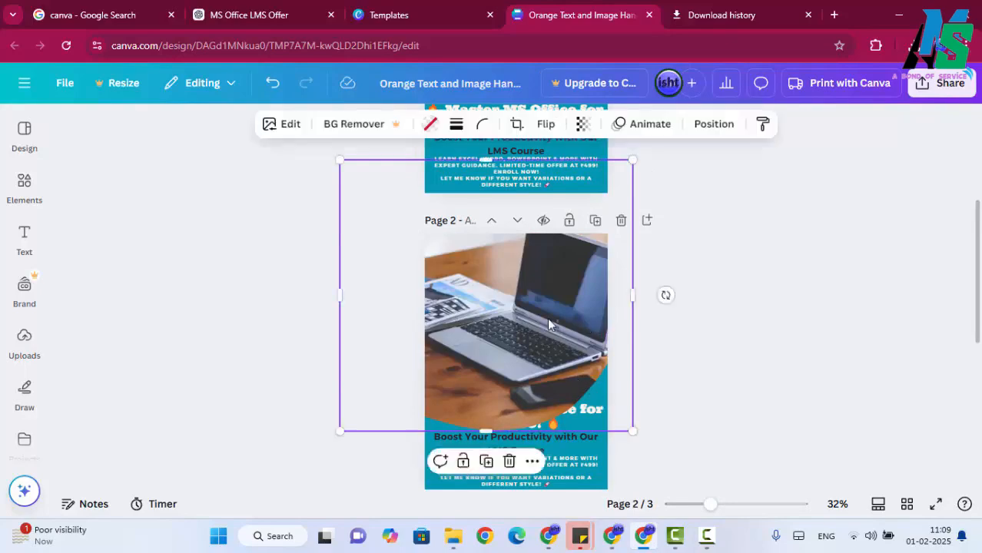
right_click(544, 305)
mouse_move(624, 247)
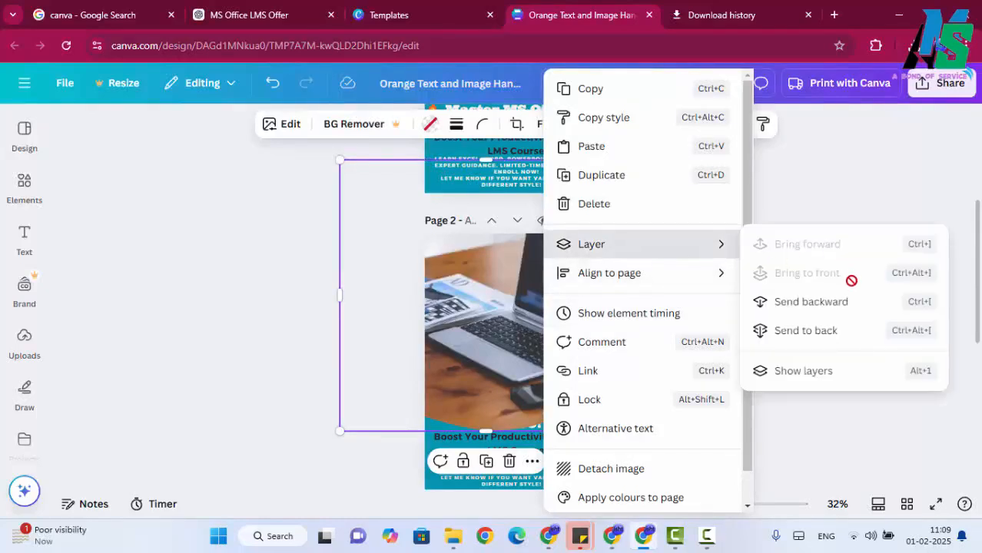
left_click(828, 306)
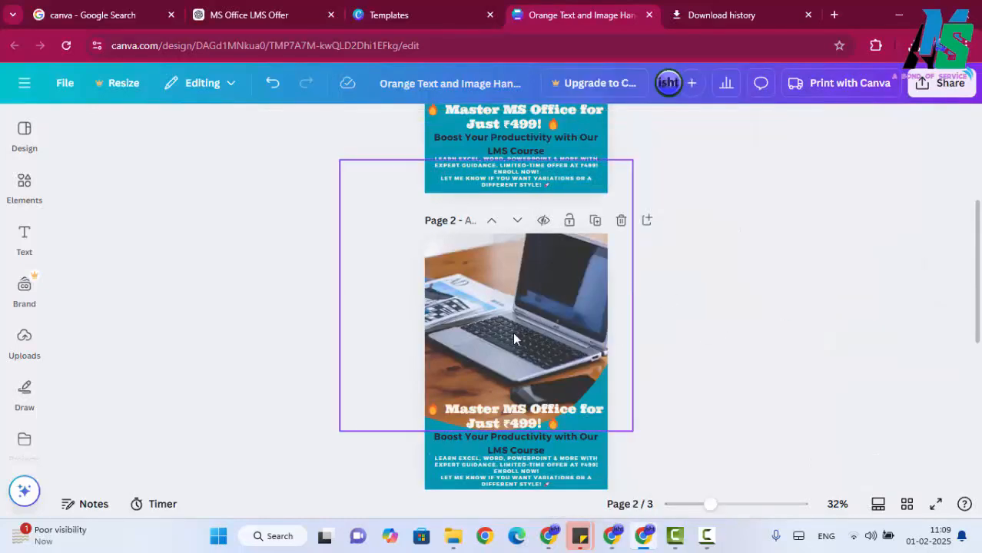
Step: Move the laptop photo up on page 2 and shrink it slightly so it ends just above the headline
left_click_drag(511, 314, 513, 307)
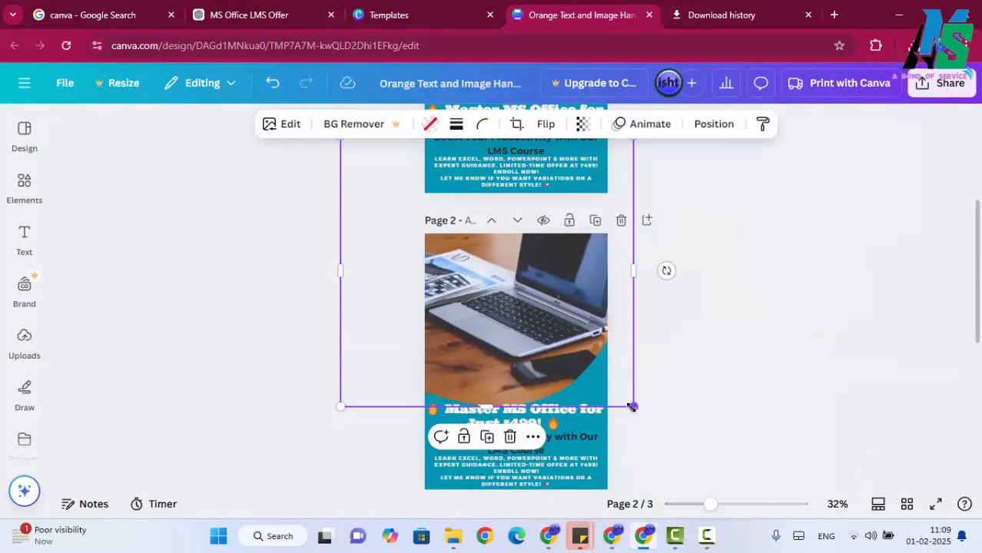
left_click_drag(633, 405, 574, 329)
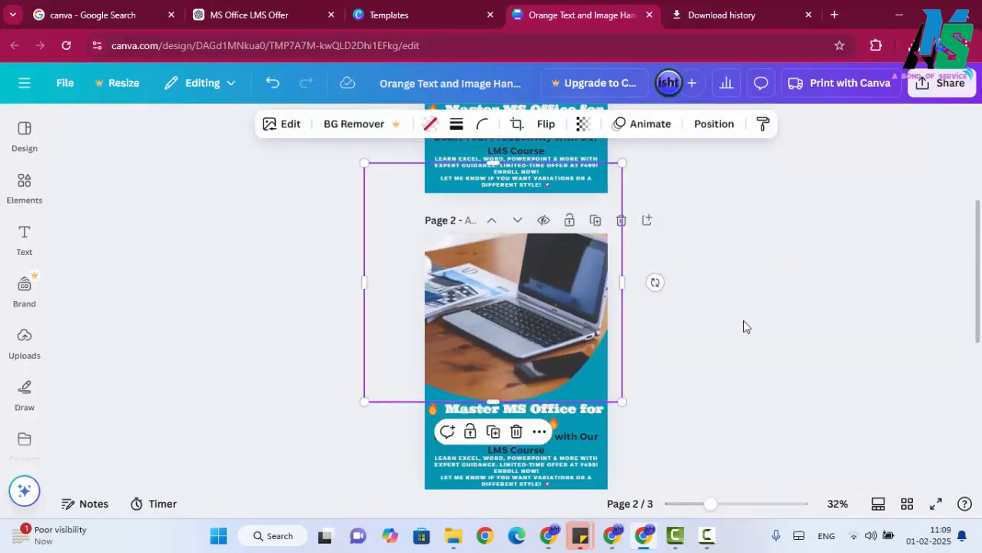
left_click(720, 333)
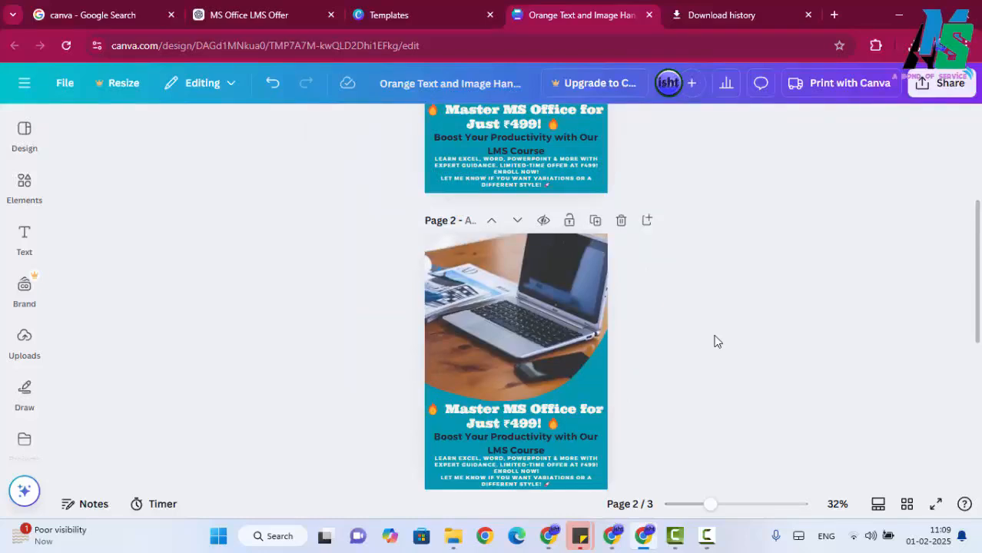
Step: Move the dark blue wave shape on page 3 to the page's right edge, clear of the Order Now button
scroll(614, 387, "down", 5)
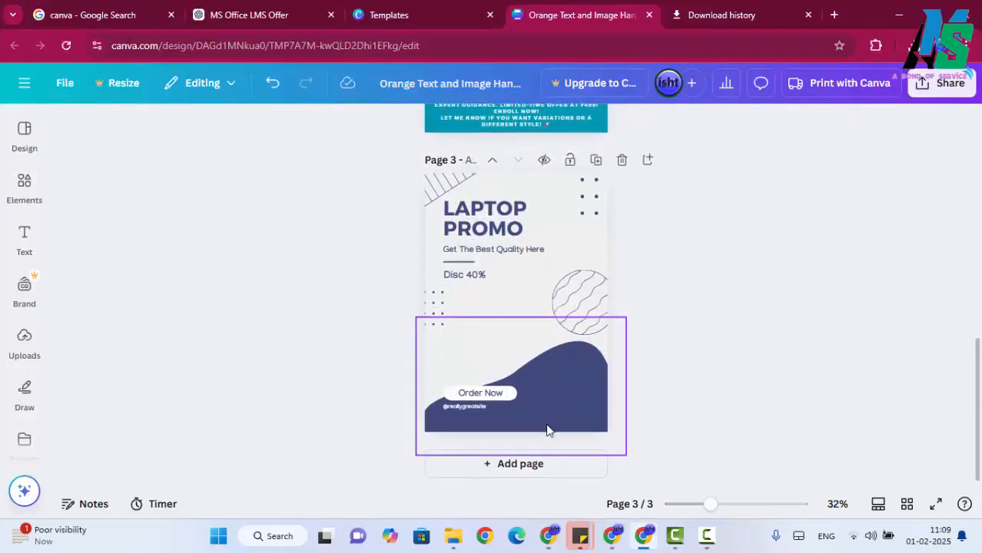
scroll(546, 424, "up", 4)
scroll(544, 417, "down", 4)
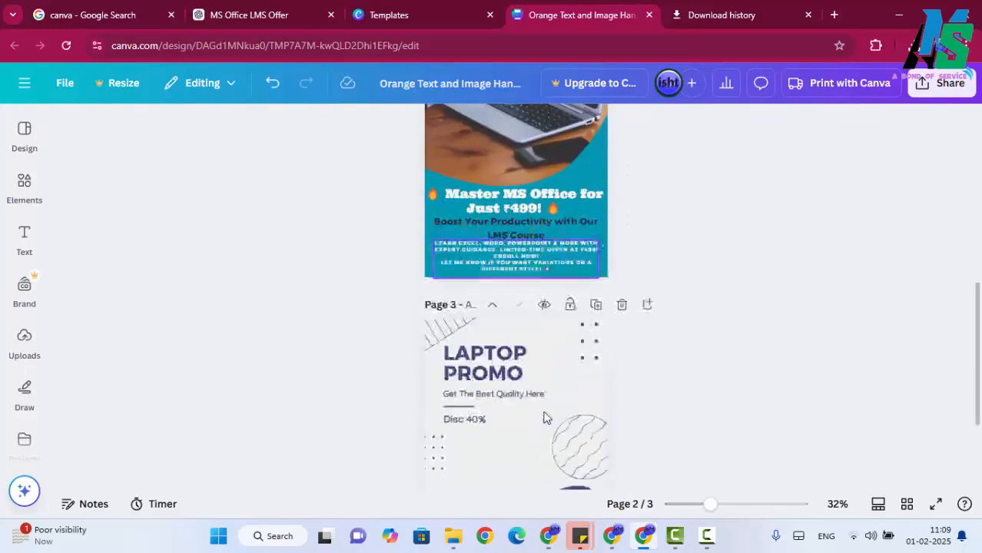
scroll(544, 417, "up", 4)
scroll(538, 417, "down", 4)
left_click(500, 401)
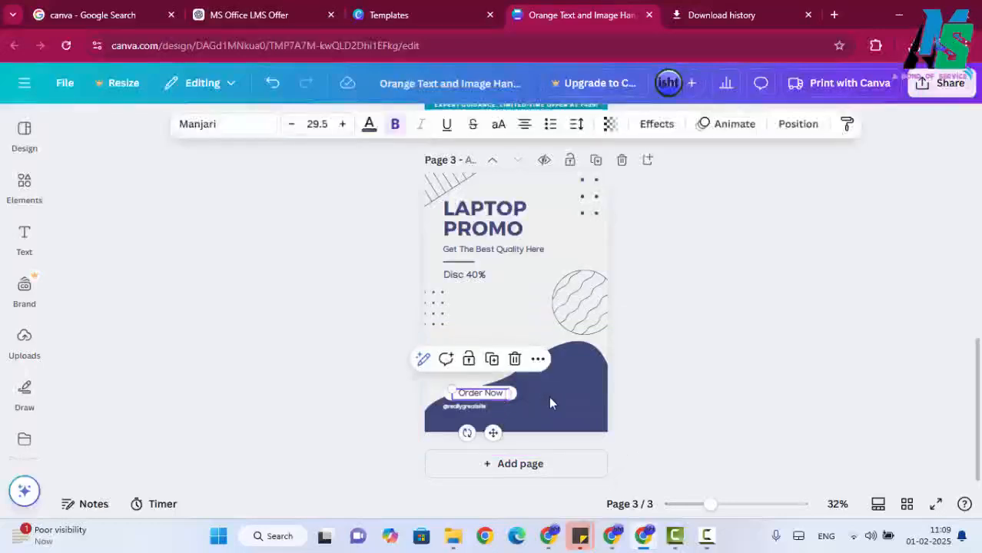
key("Escape")
left_click(453, 393)
left_click_drag(454, 393, 427, 365)
key("Escape")
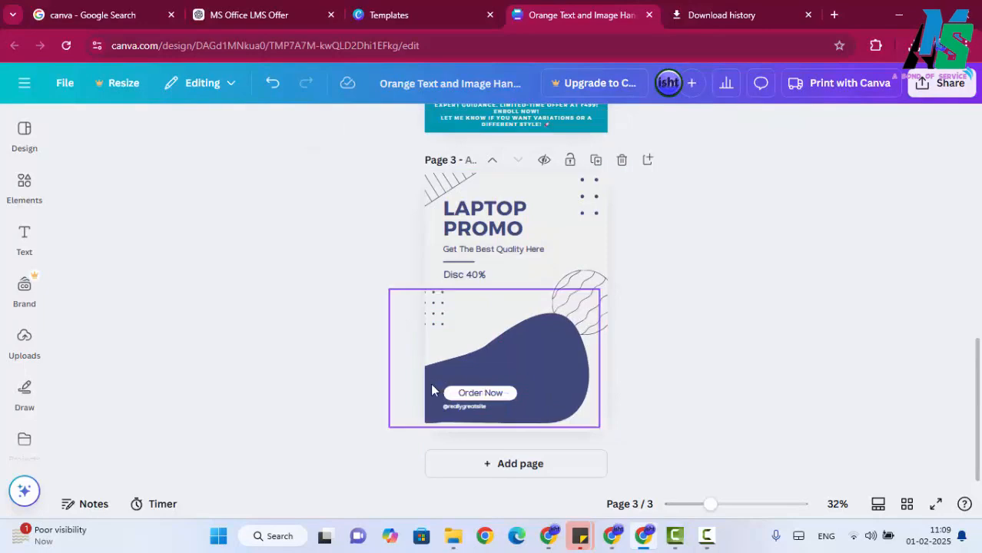
left_click_drag(431, 390, 597, 357)
left_click(751, 424)
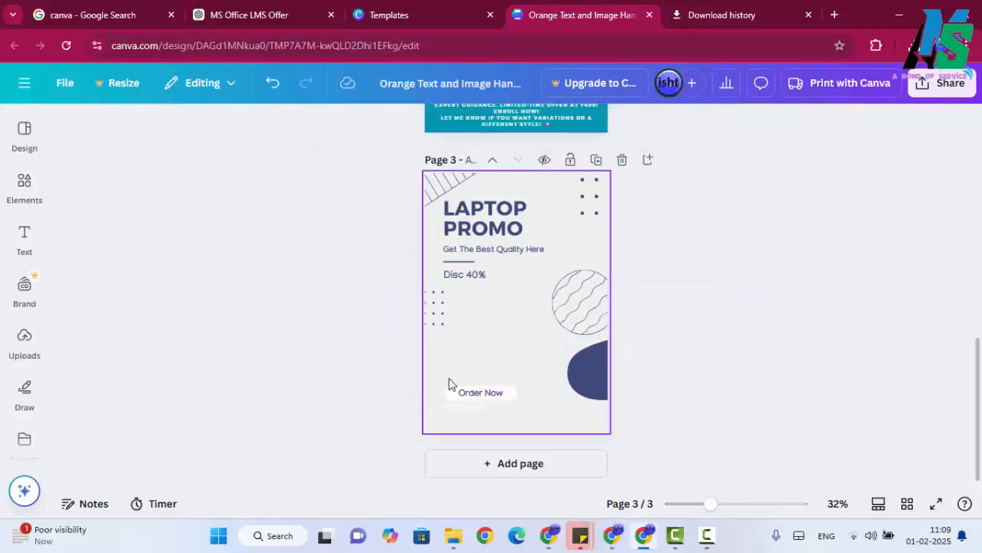
Step: Move the Order Now button and the handle text together from page 3 onto page 2's laptop photo and enlarge them
left_click_drag(444, 377, 515, 400)
left_click(789, 436)
left_click_drag(439, 380, 528, 405)
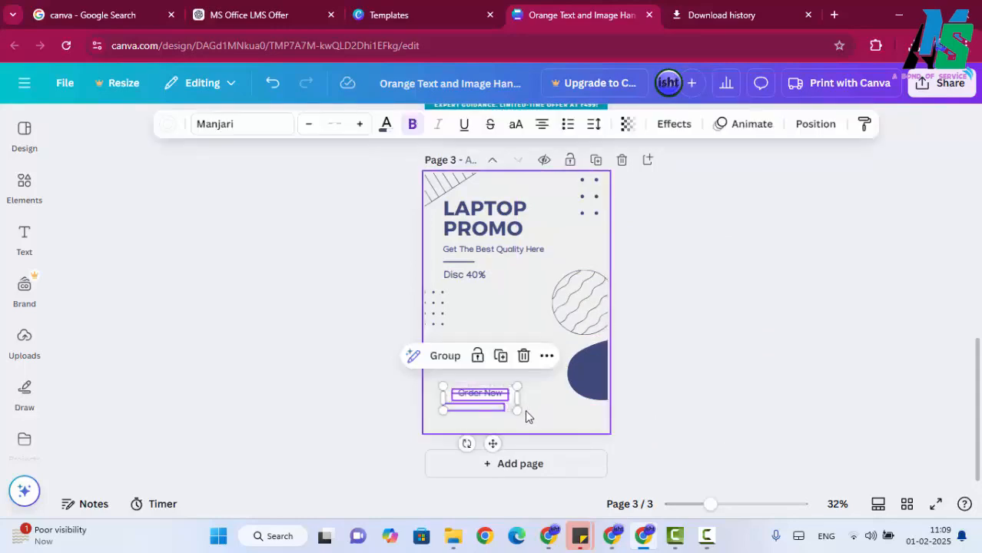
key("Delete")
key("ctrl+z")
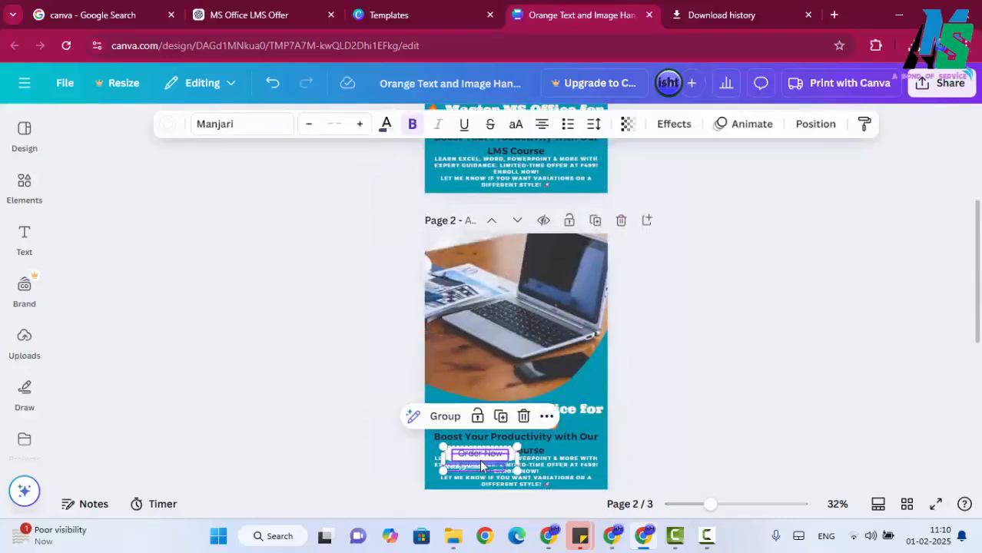
left_click_drag(480, 465, 535, 386)
left_click(644, 391)
Step: Delete the handle text under the button on page 2 and replace the Order Now wording with "499/-ONLY"
left_click(454, 383)
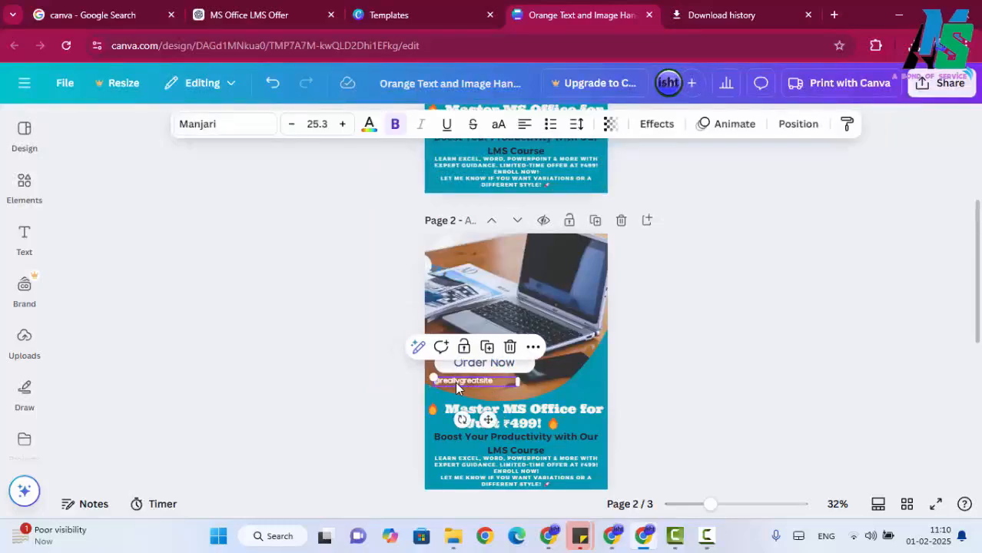
left_click(489, 366)
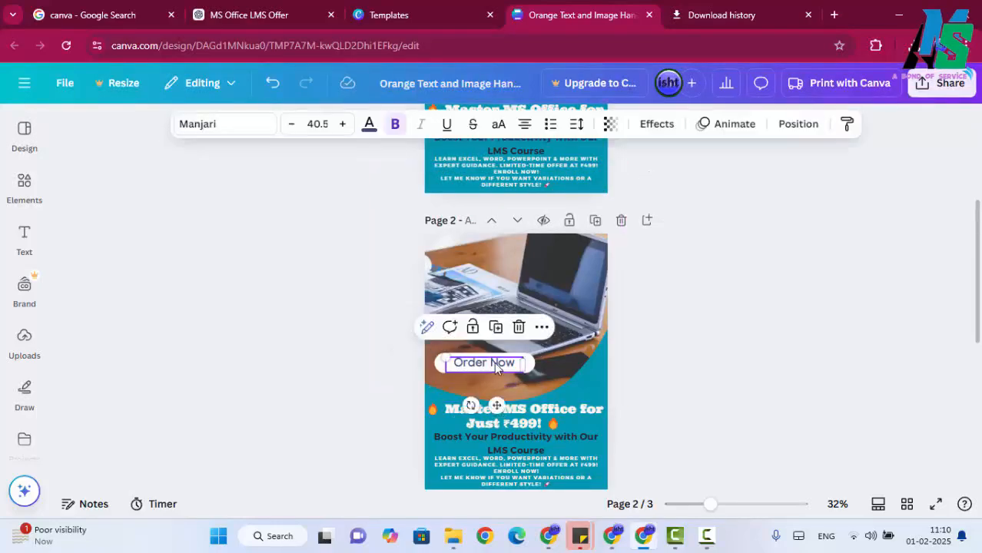
double_click(496, 366)
type("499/- ON")
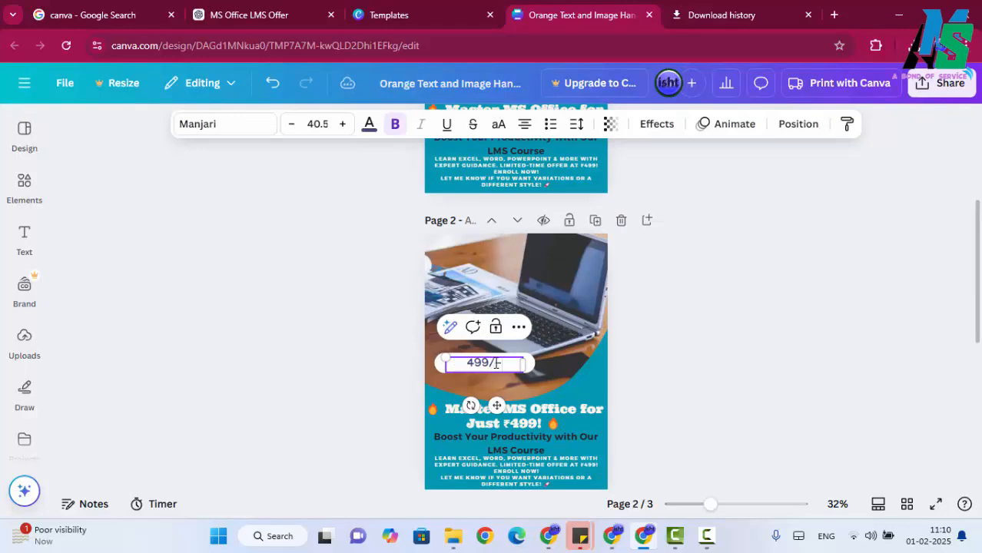
key("BackSpace")
key("BackSpace")
type("o")
key("BackSpace")
key("BackSpace")
type("ON")
key("BackSpace")
key("BackSpace")
key("BackSpace")
type("ONLY")
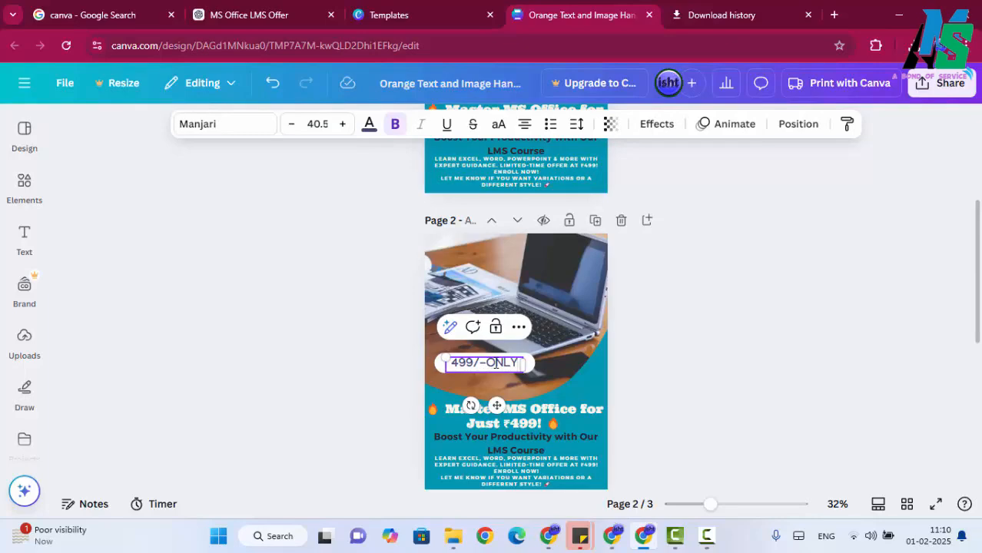
left_click(710, 332)
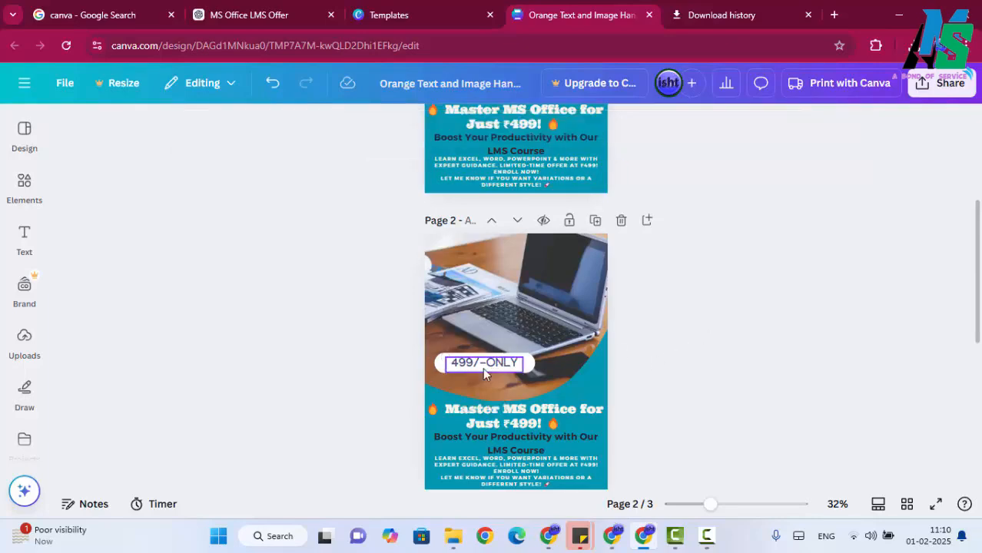
Step: Move the 499/-ONLY text and its white rounded bar slightly down to the photo's lower left, keeping the text centred on the bar
left_click_drag(475, 366, 472, 379)
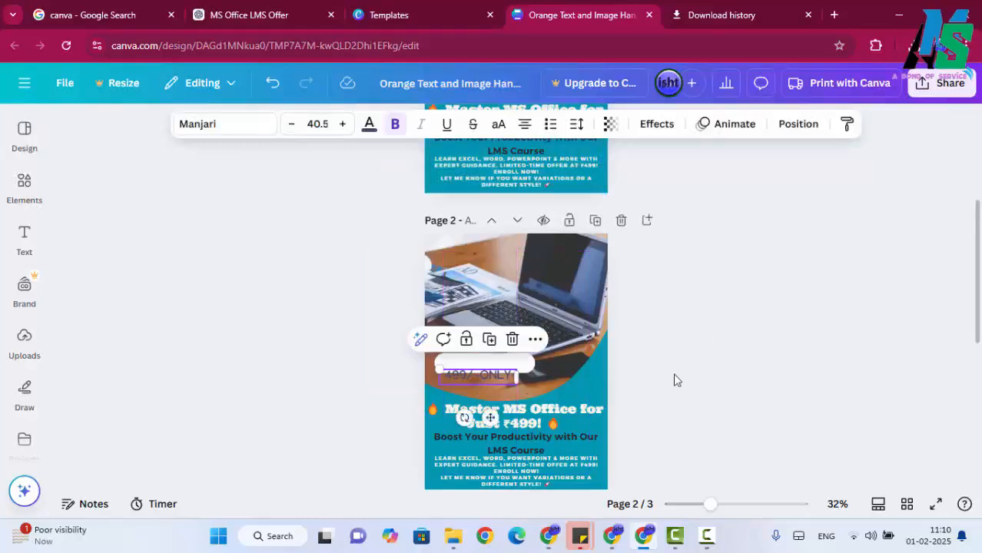
left_click(676, 378)
left_click(522, 366)
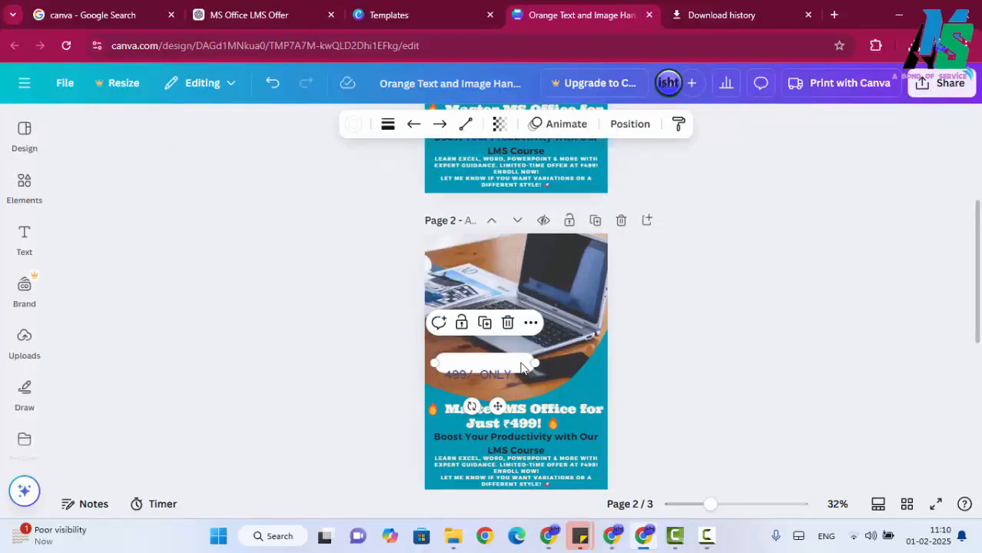
left_click_drag(523, 367, 513, 378)
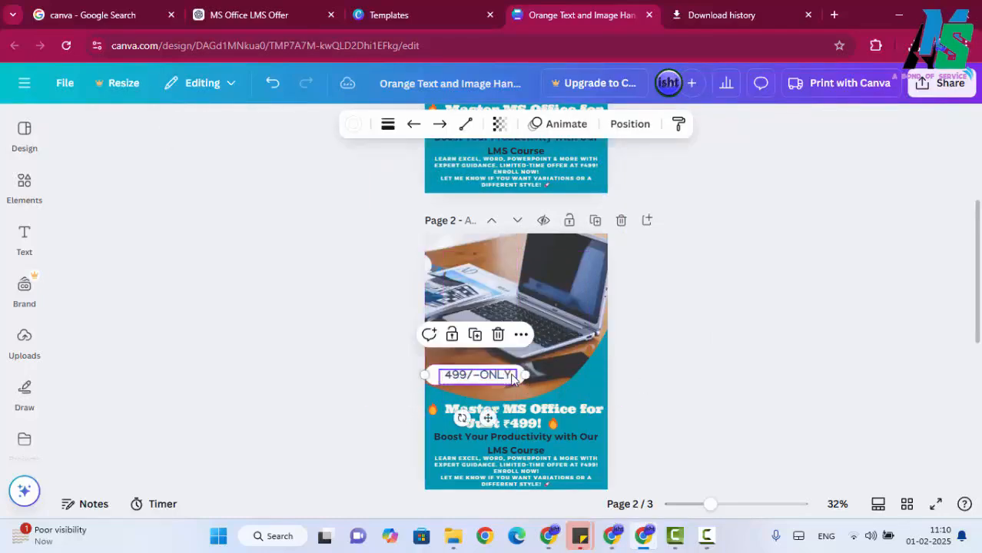
left_click(706, 353)
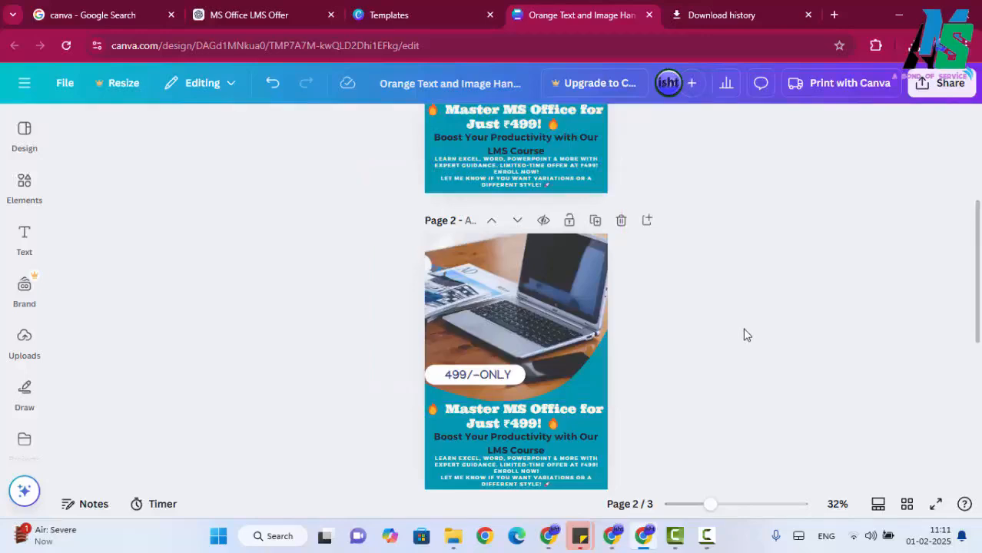
Step: Try out different transparency levels on page 2's laptop photo and return it to 100
left_click(428, 383)
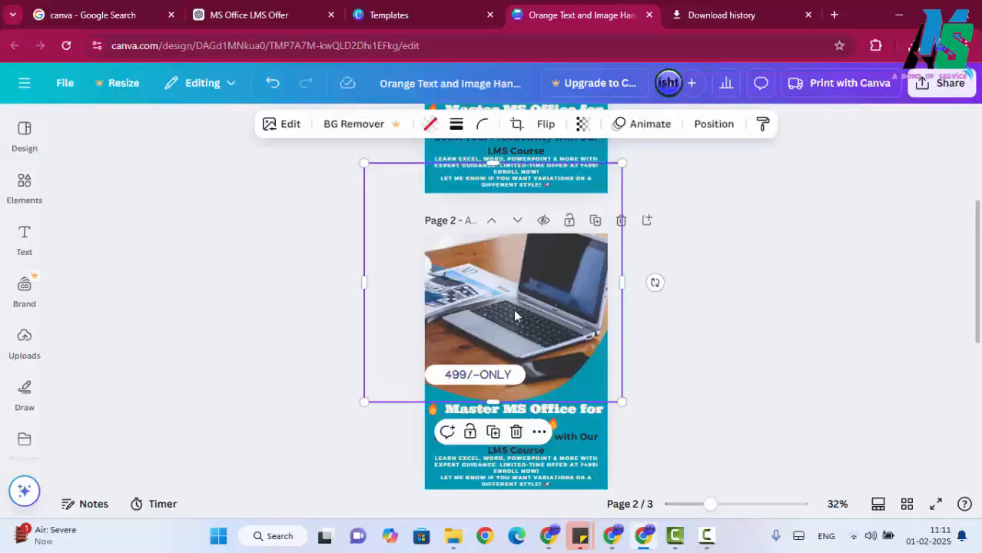
left_click(844, 383)
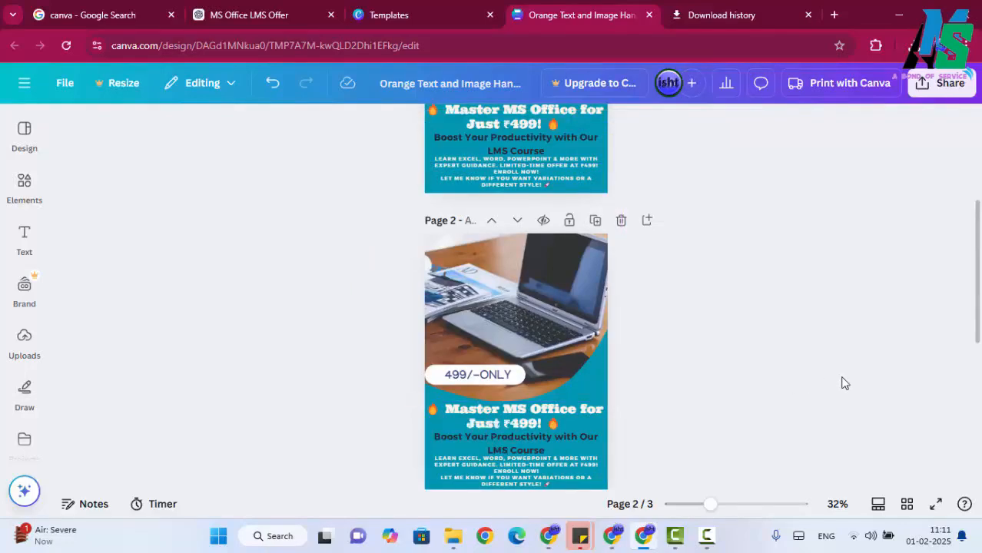
left_click(530, 338)
left_click(583, 124)
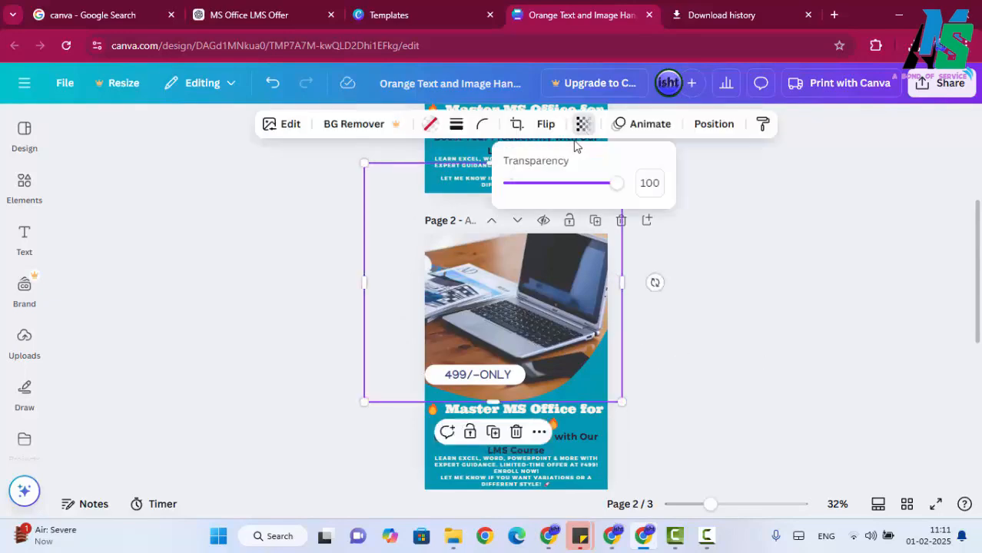
left_click_drag(558, 185, 630, 184)
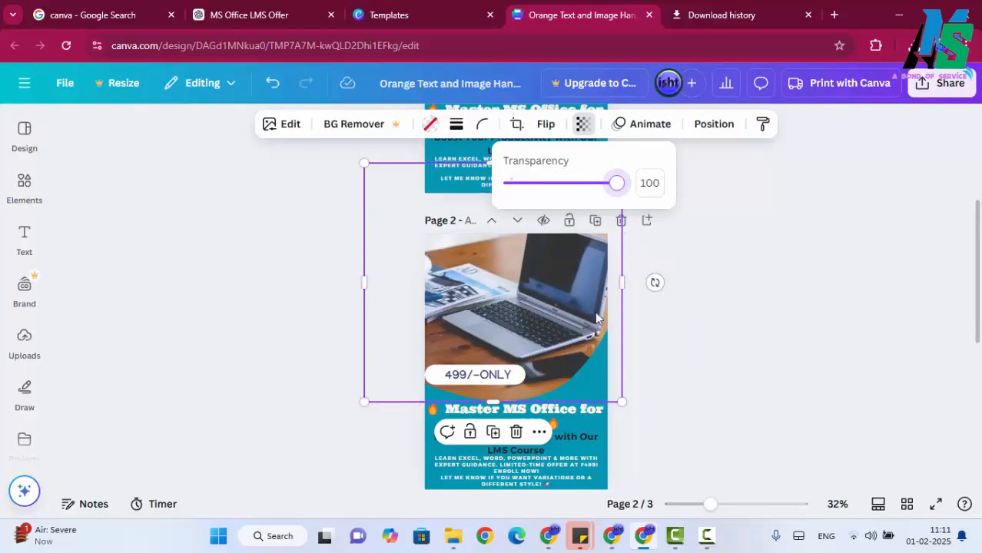
key("Escape")
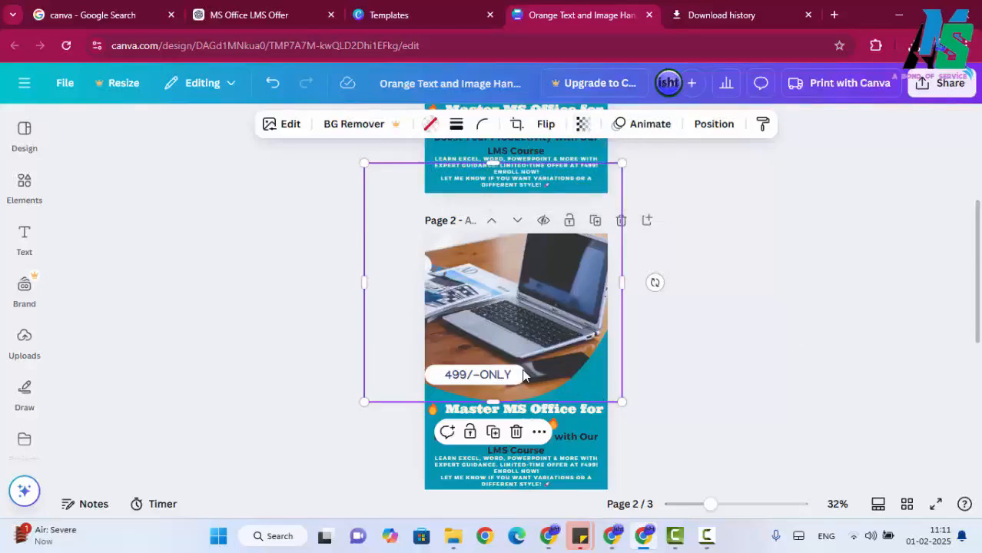
left_click(668, 360)
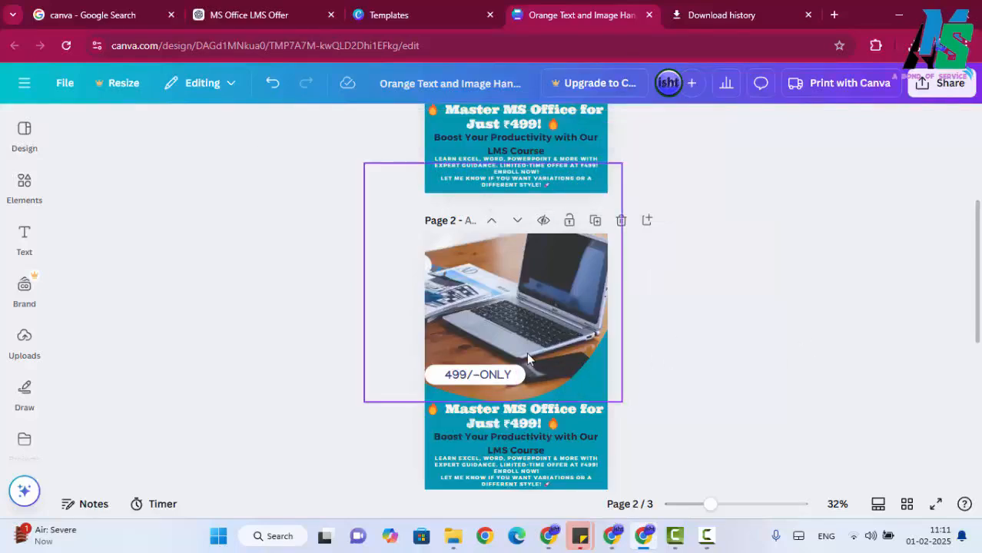
Step: Set the transparency of the white rounded bar behind the 499/-ONLY text to 59
left_click(504, 378)
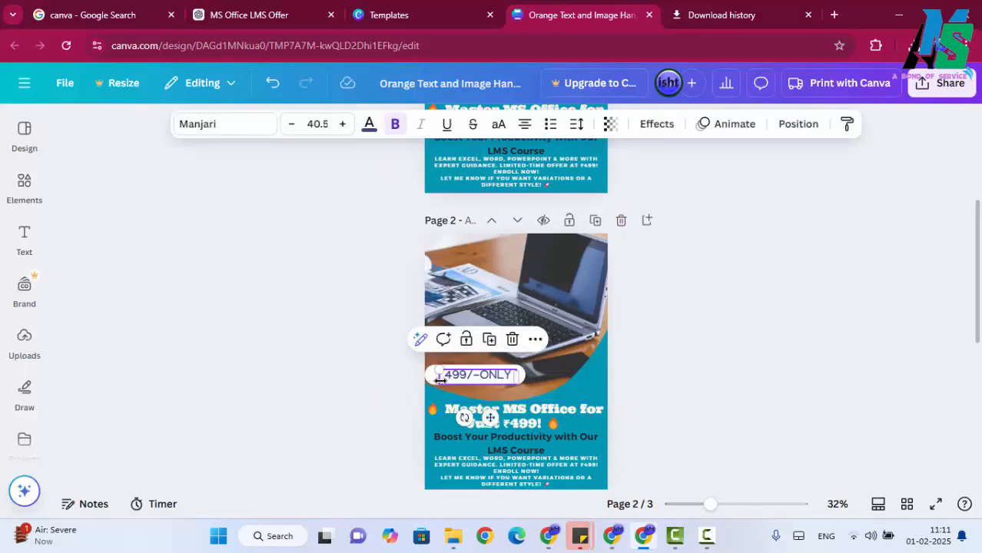
left_click(523, 375)
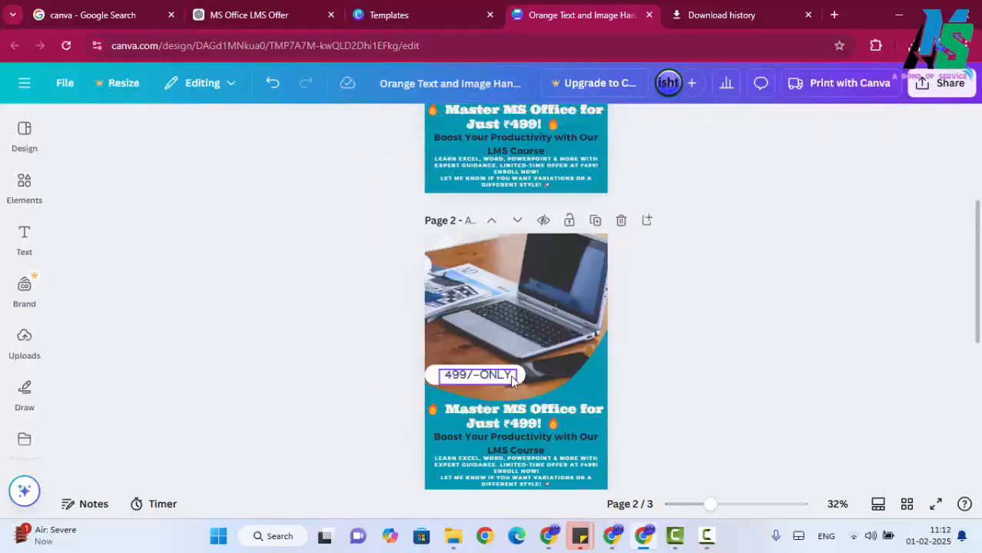
left_click(524, 375)
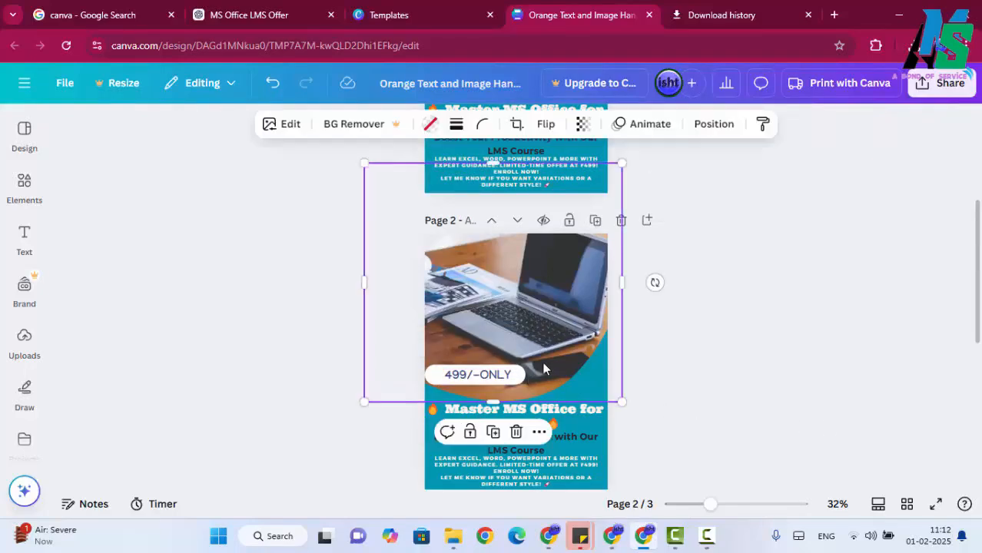
left_click(748, 332)
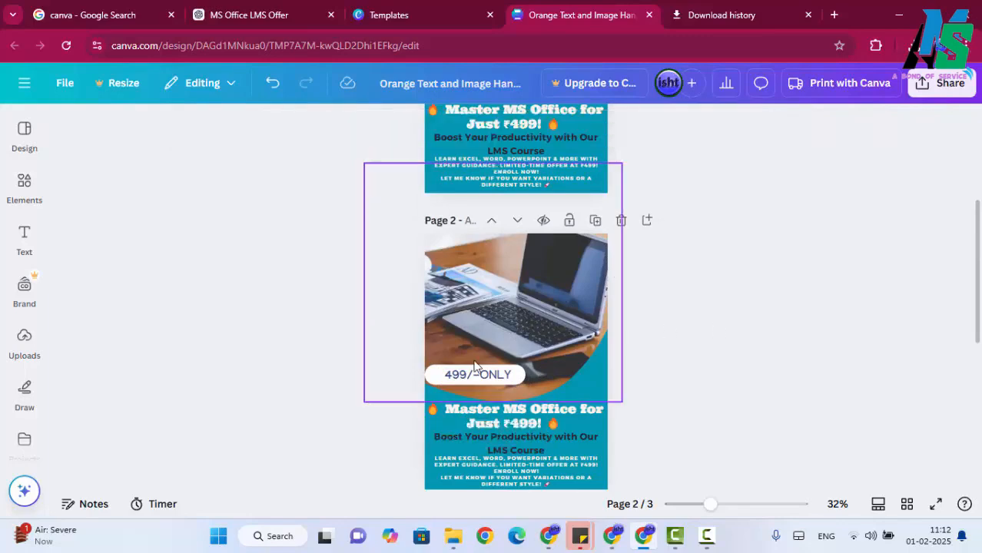
left_click(435, 376)
left_click(433, 376)
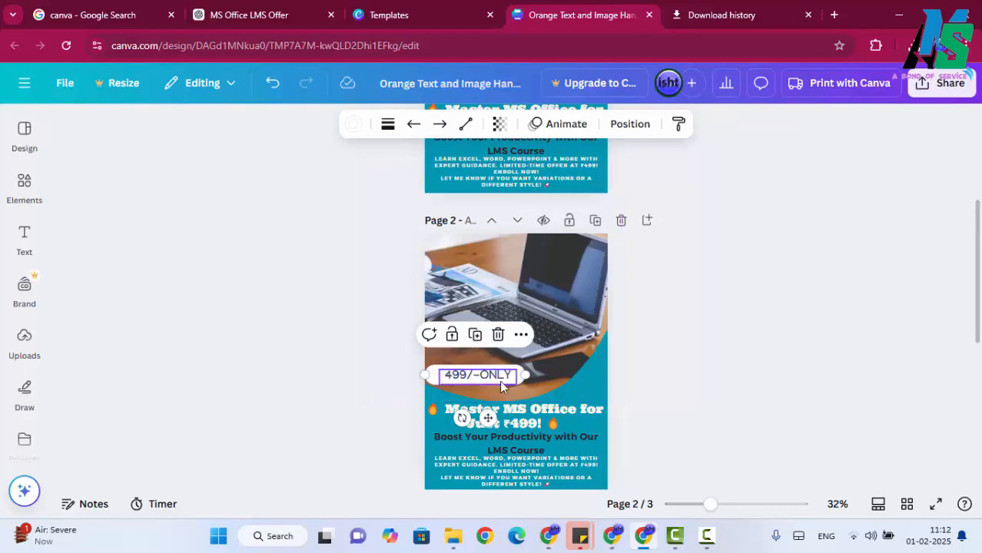
left_click(499, 123)
left_click_drag(532, 182, 486, 185)
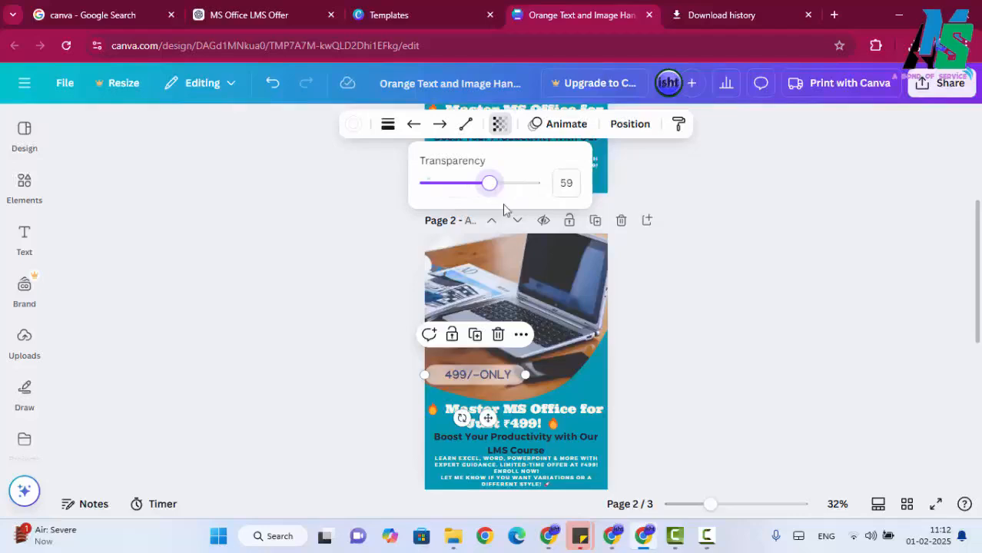
Step: Increase the 499/-ONLY text on page 2 to size 44.5 and keep it bold
double_click(502, 372)
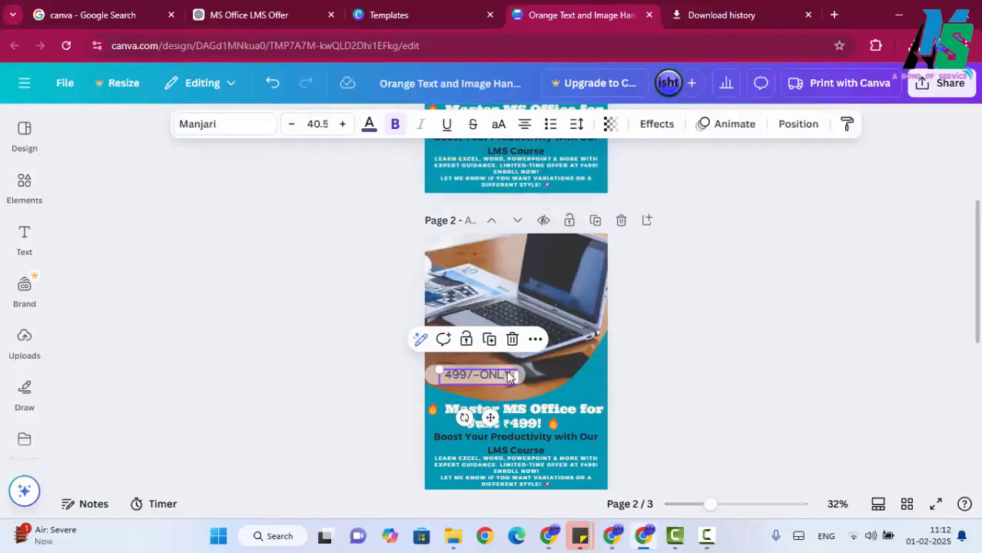
left_click(397, 128)
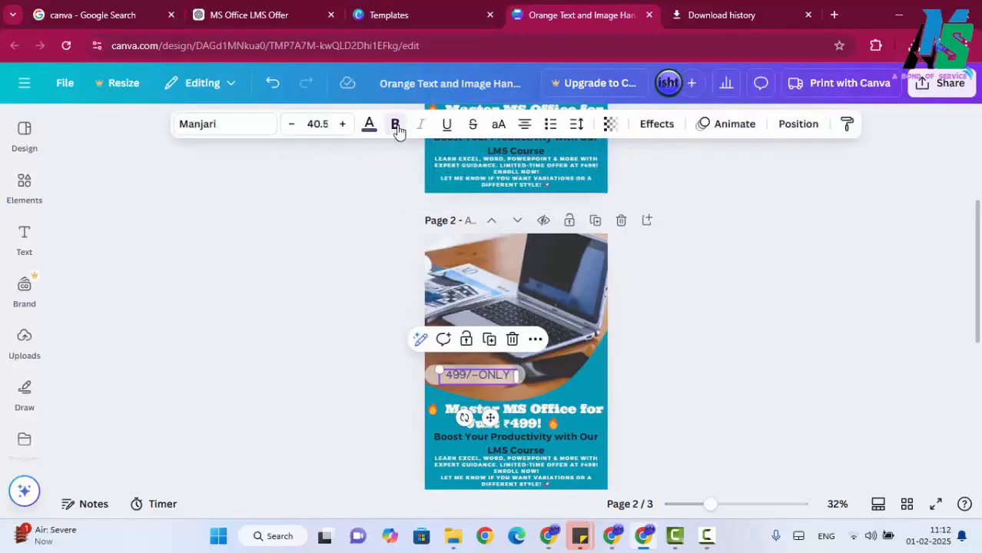
left_click(347, 126)
left_click(347, 126)
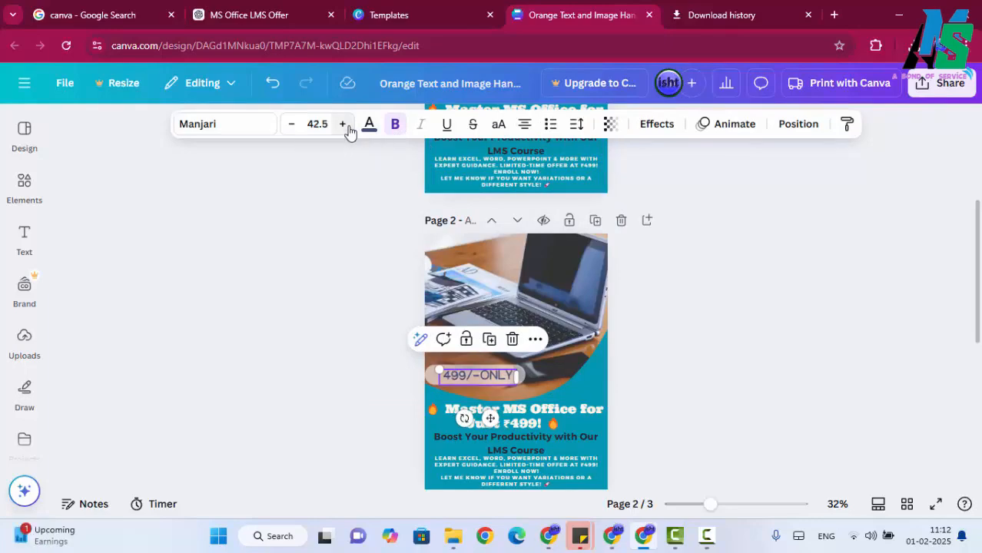
left_click(347, 126)
left_click(347, 126)
Step: Try teal, turquoise, lime, yellow and orange on the 499/-ONLY text, and settle on white as its colour
left_click(370, 128)
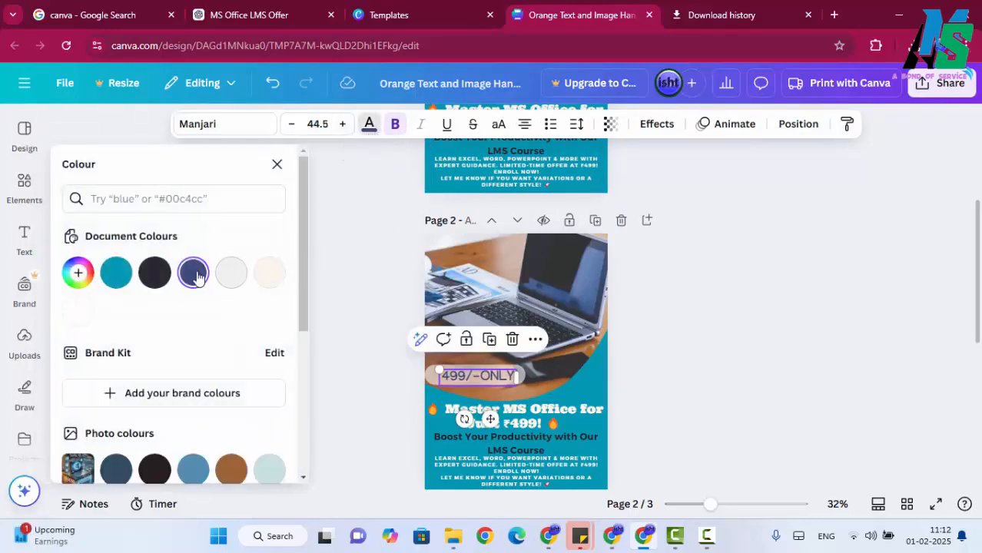
left_click(116, 273)
scroll(131, 344, "down", 3)
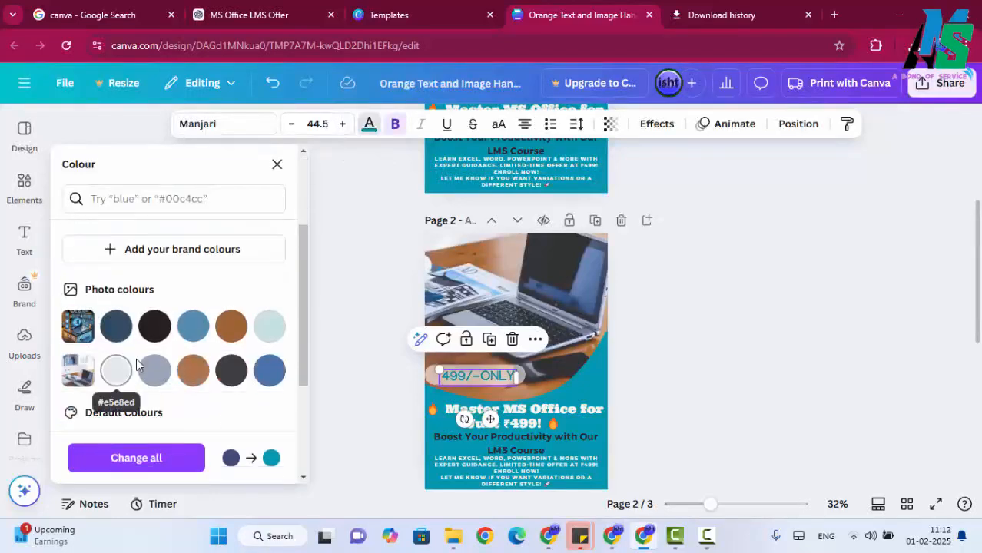
scroll(137, 365, "down", 3)
left_click(146, 368)
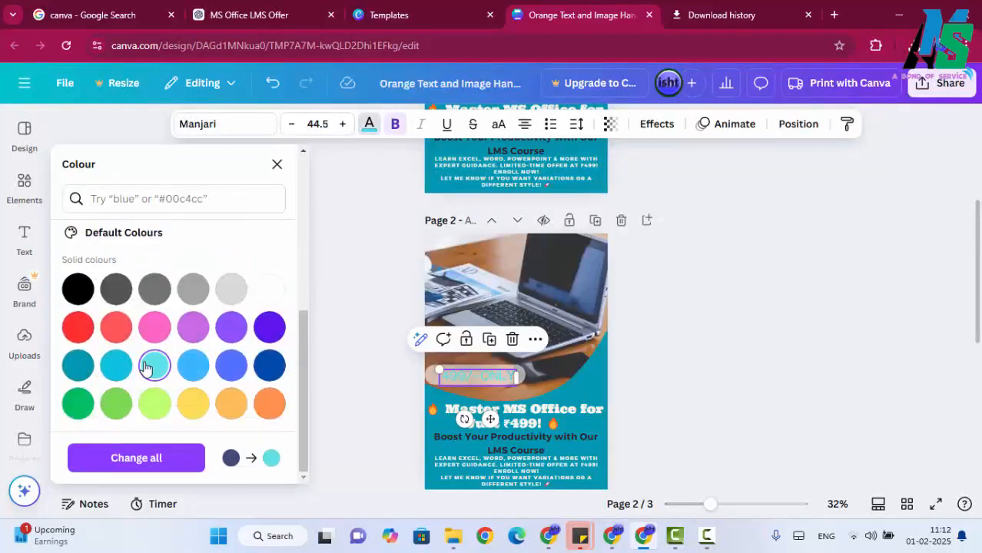
left_click(153, 402)
left_click(193, 407)
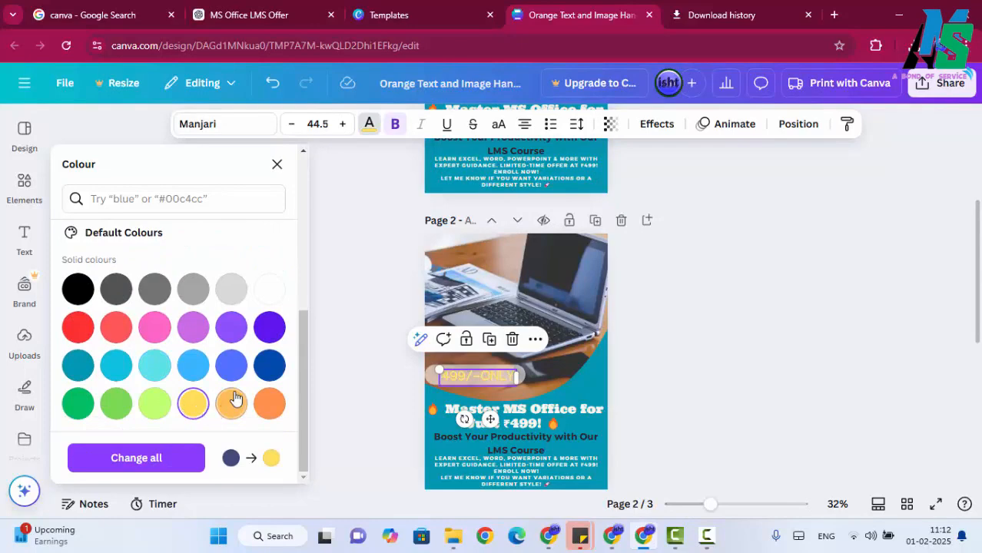
left_click(269, 404)
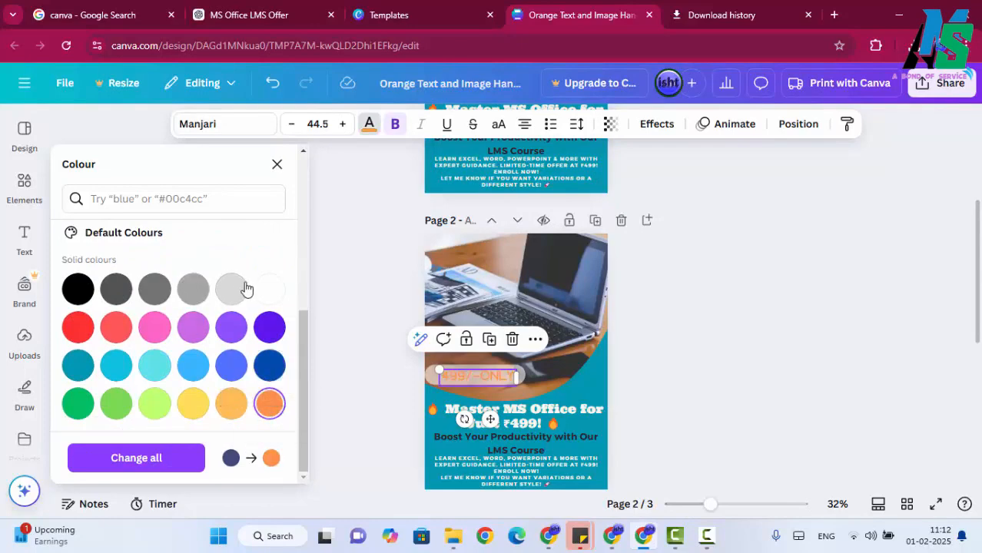
left_click(280, 298)
left_click(741, 318)
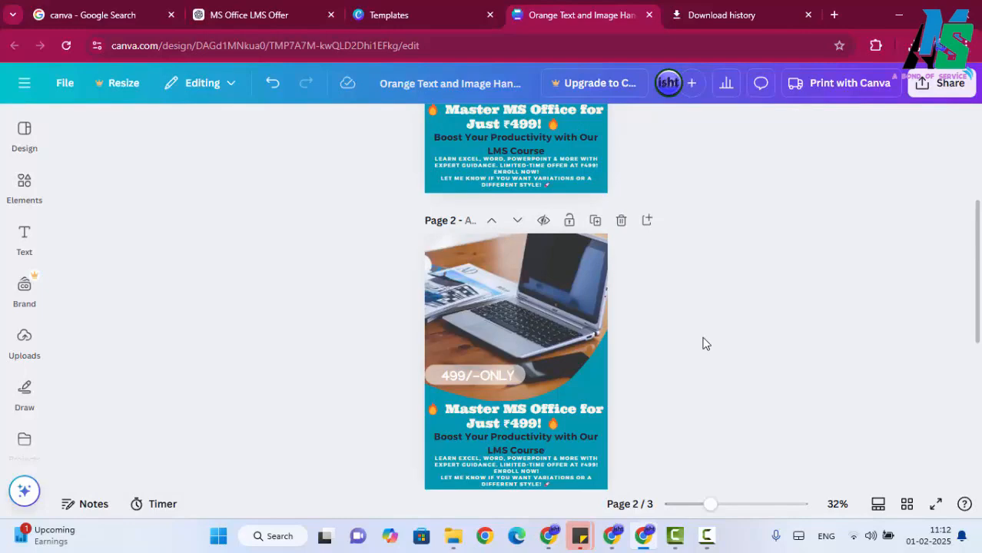
Step: Search the design elements for Frame, narrow the results to the Frames category and browse the available shapes
scroll(685, 361, "down", 4)
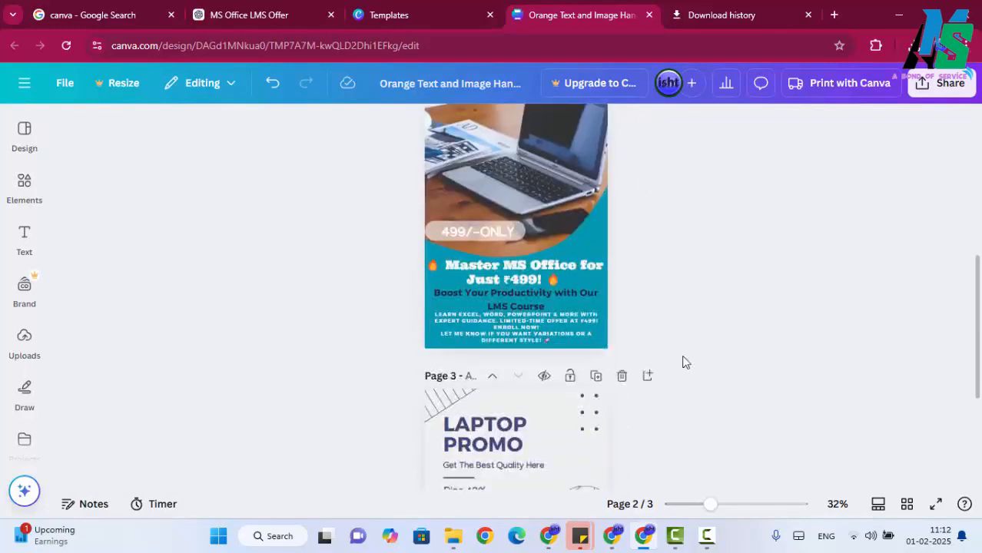
scroll(677, 338, "up", 3)
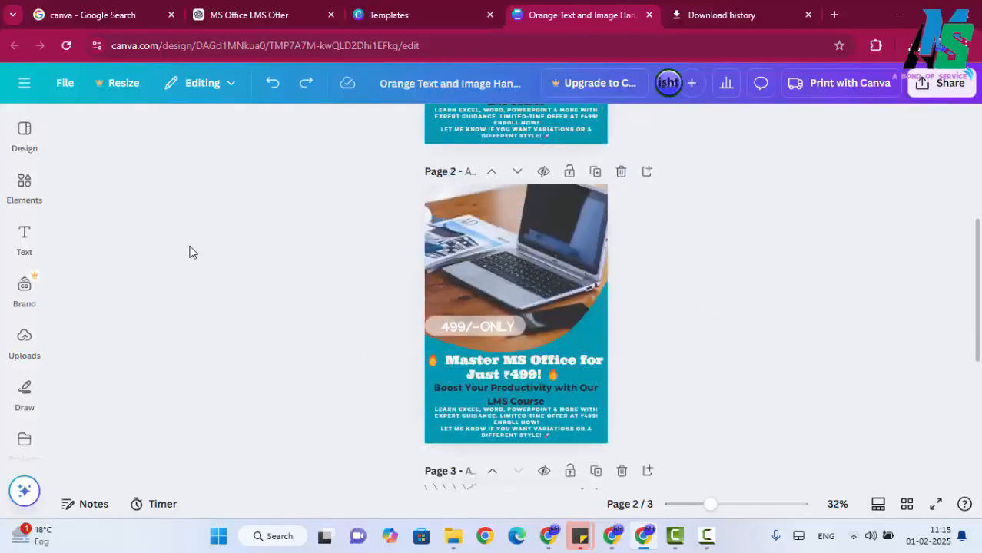
left_click(27, 188)
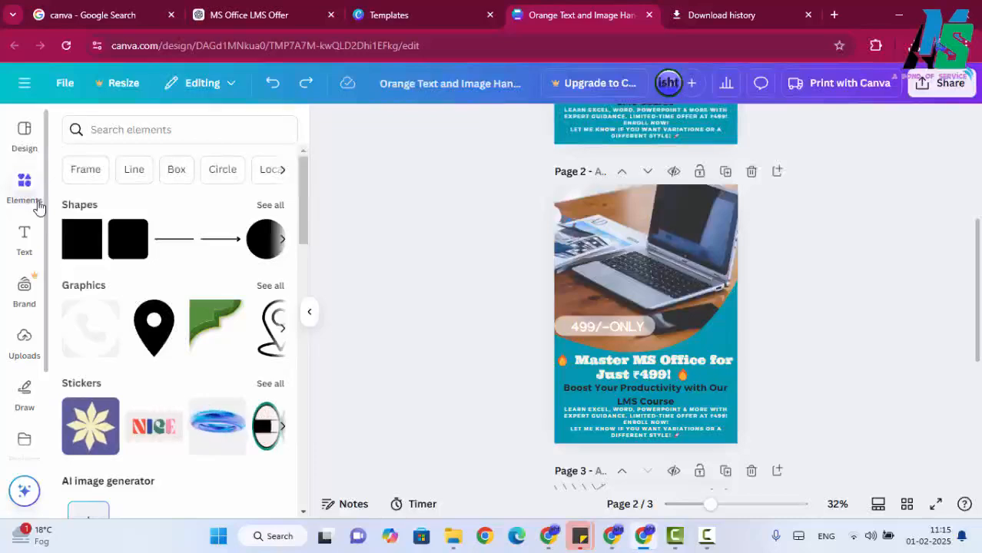
scroll(131, 207, "down", 1)
scroll(123, 211, "up", 1)
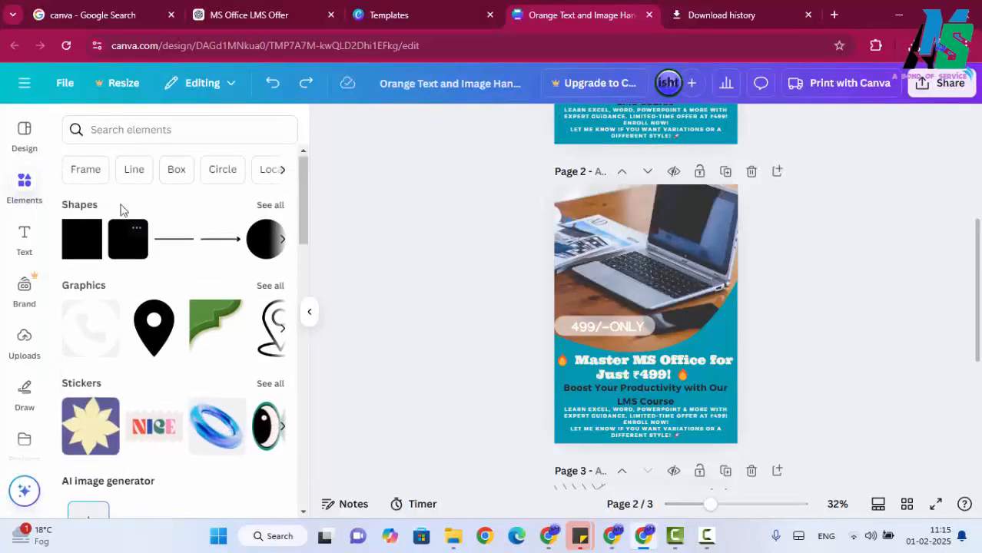
left_click(71, 171)
scroll(205, 361, "down", 3)
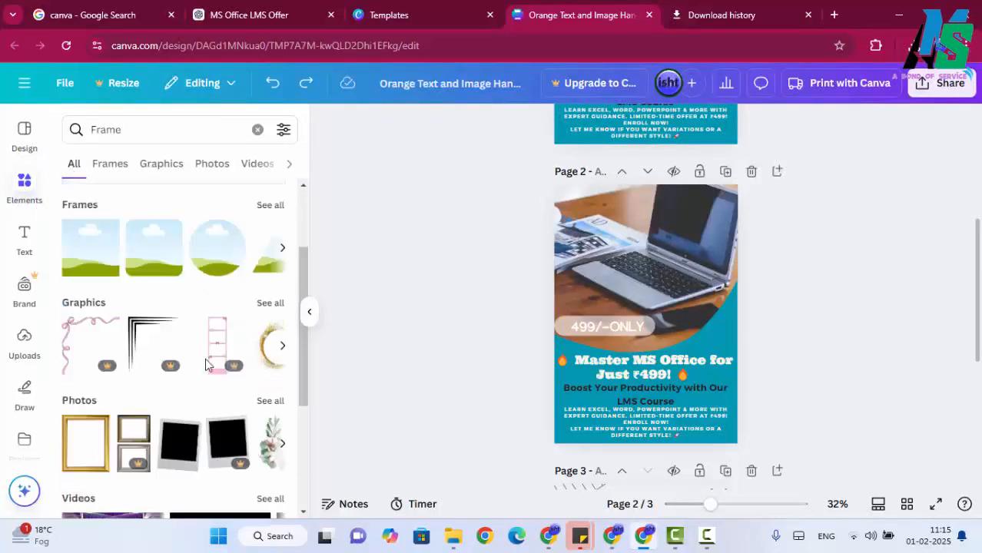
scroll(205, 365, "down", 5)
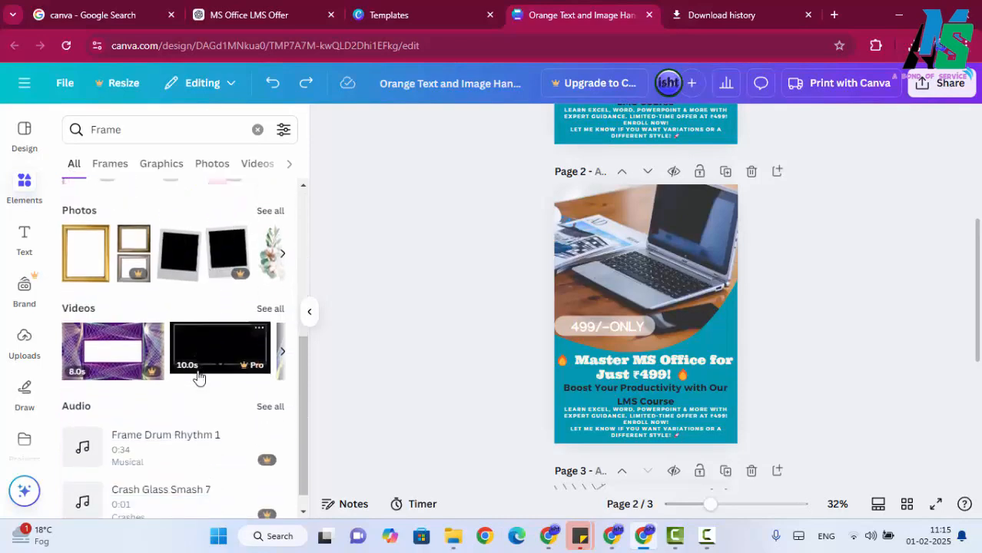
scroll(141, 281, "up", 5)
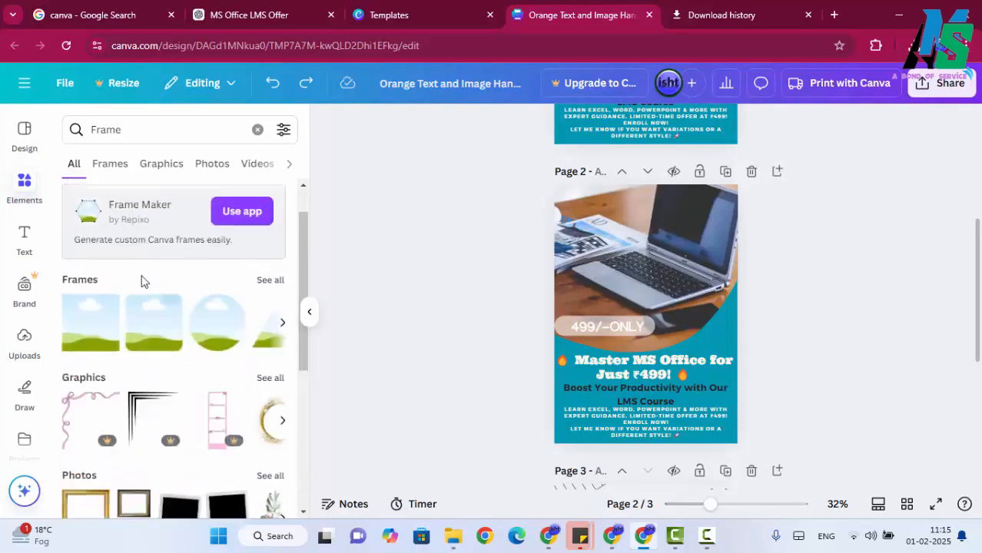
left_click(106, 168)
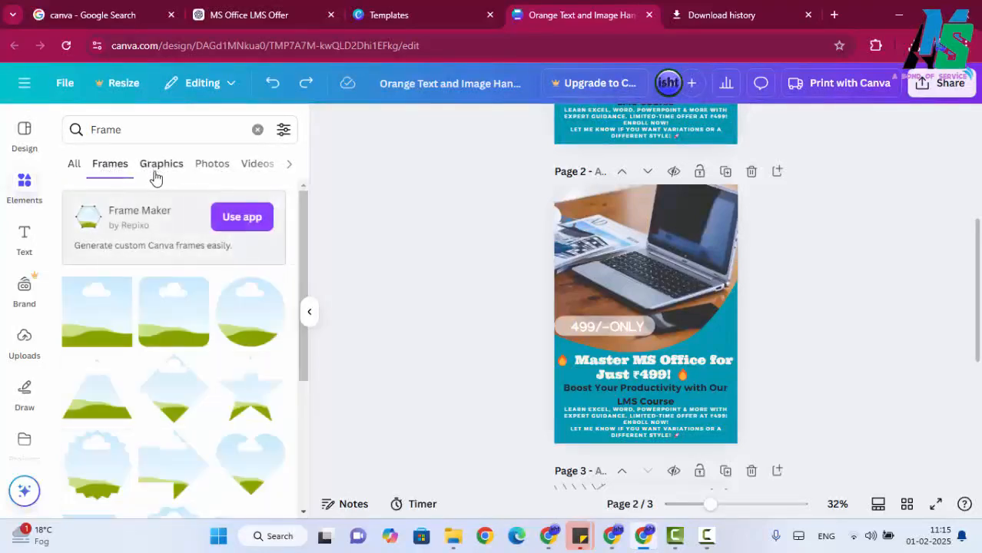
scroll(175, 366, "down", 1)
scroll(176, 366, "down", 5)
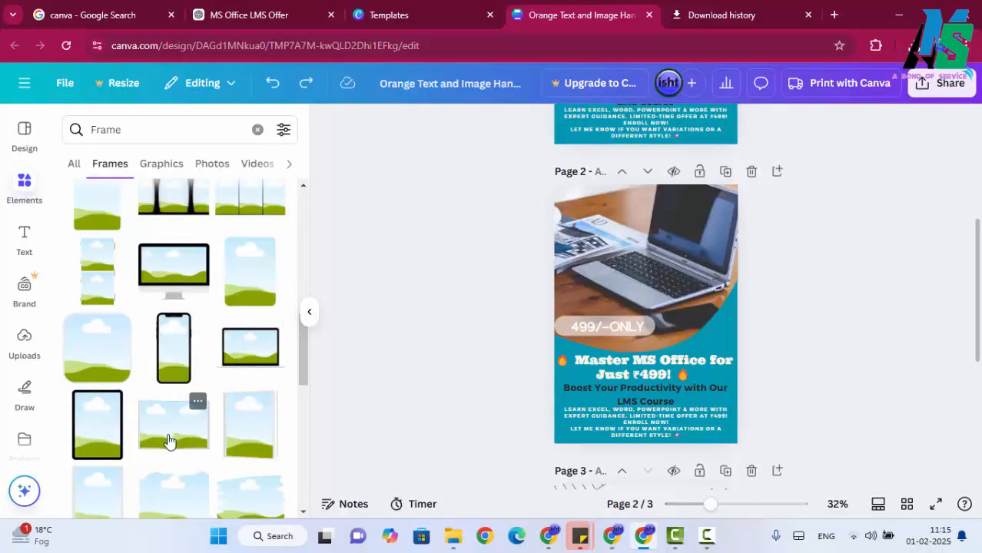
Step: Add the side-by-side double photo frame to page 2's upper left, try stretching it across the laptop photo, and undo the enlargement
left_click_drag(171, 441, 738, 314)
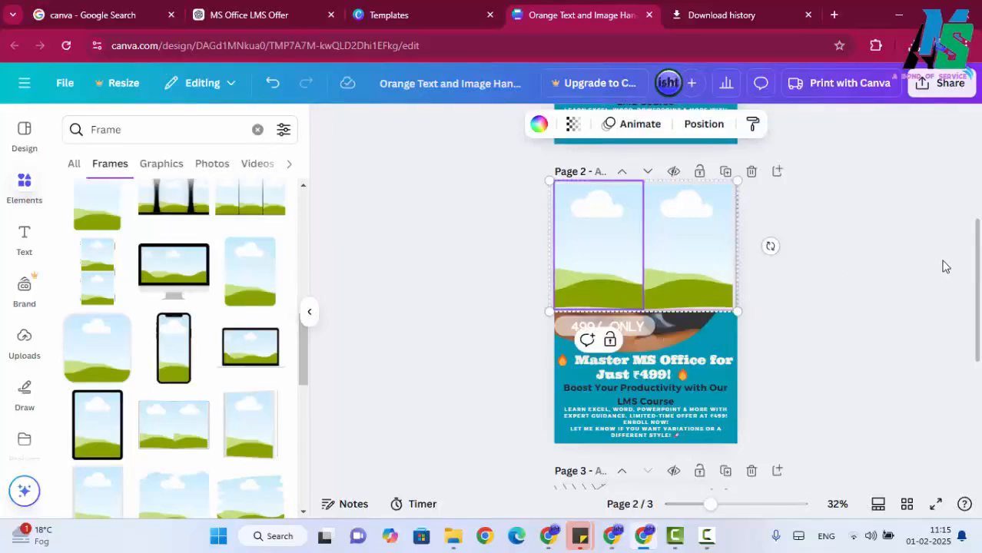
left_click_drag(619, 256, 624, 259)
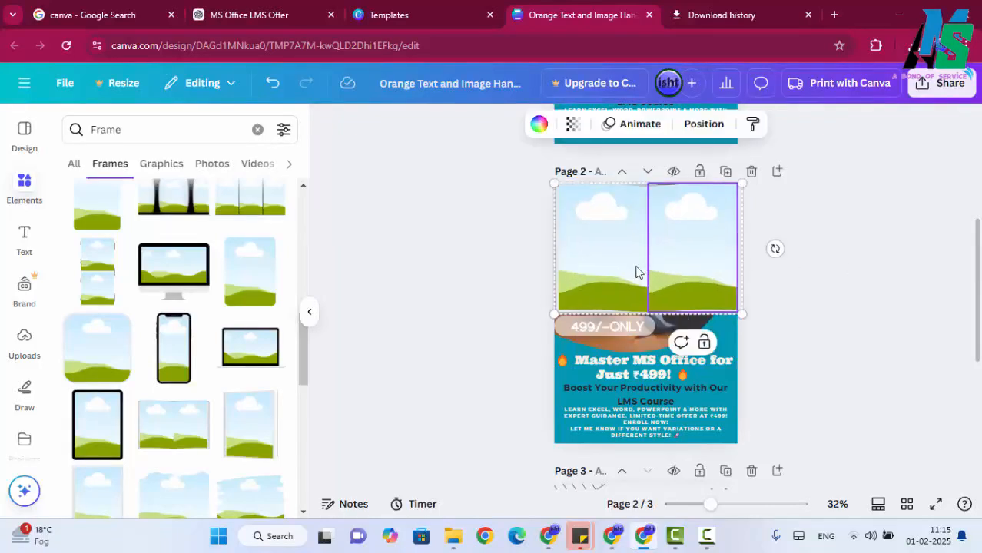
left_click(803, 280)
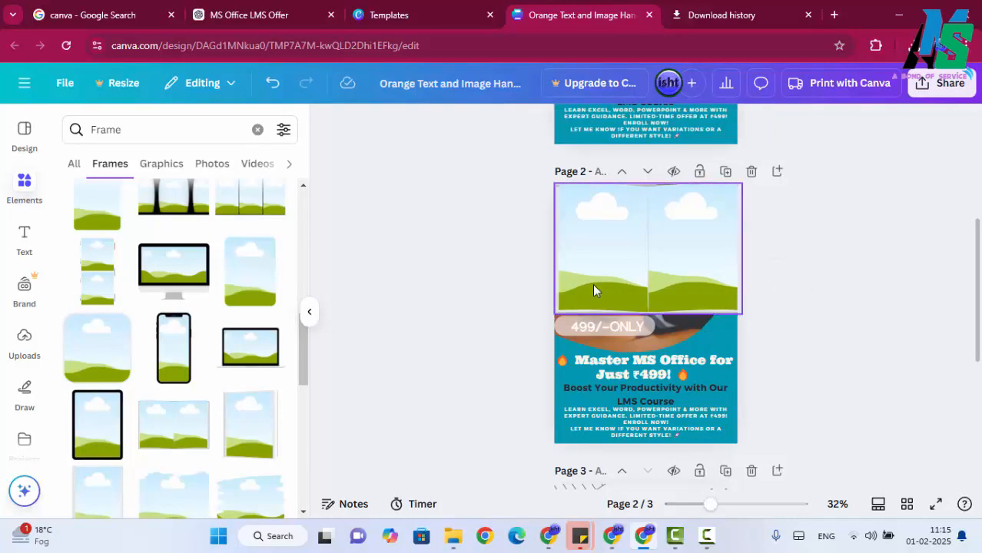
key("ctrl+z")
key("ctrl+z")
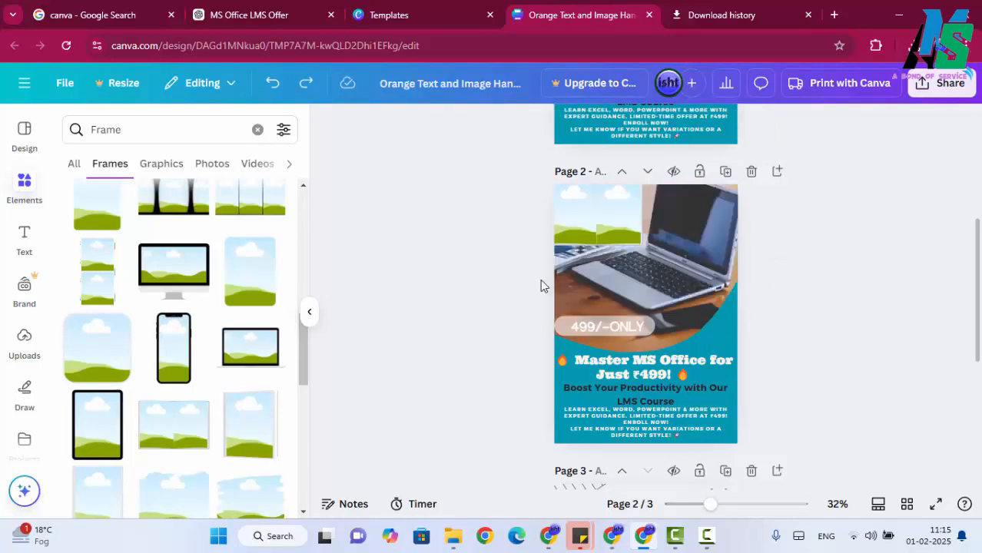
Step: Place the golden floral corner ornament from the Frame graphics on page 3 and enlarge it to about 291.5 by 291.5
left_click(160, 167)
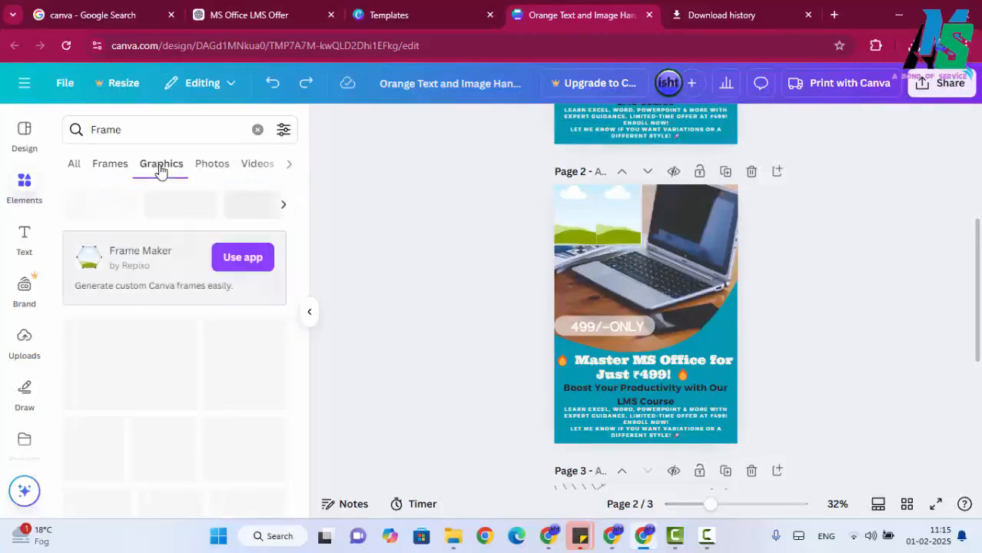
scroll(235, 396, "down", 5)
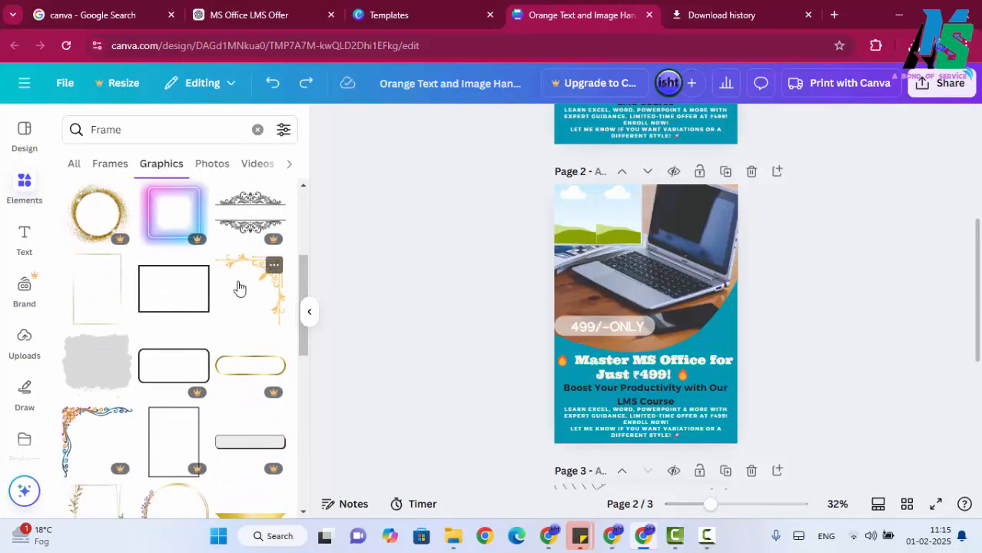
scroll(620, 411, "down", 4)
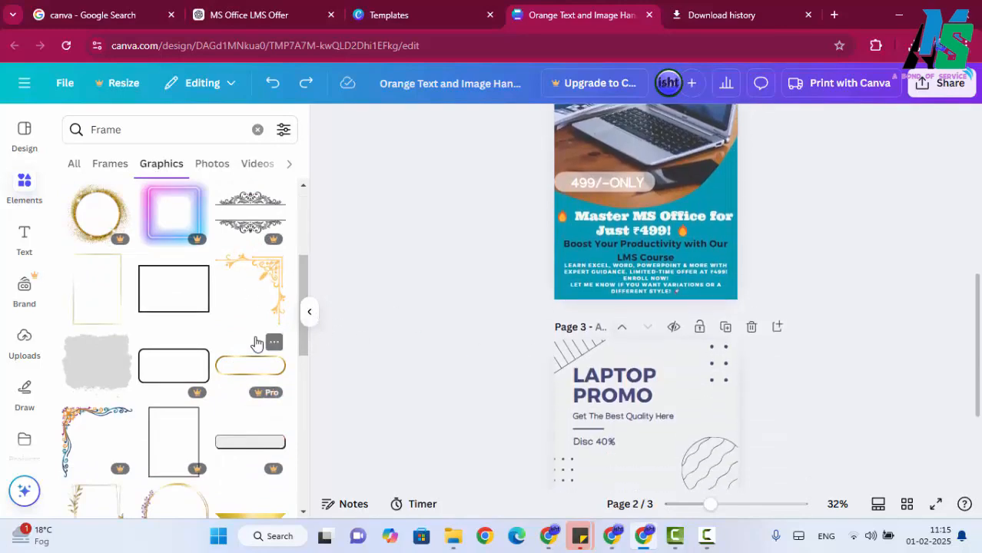
scroll(603, 384, "down", 2)
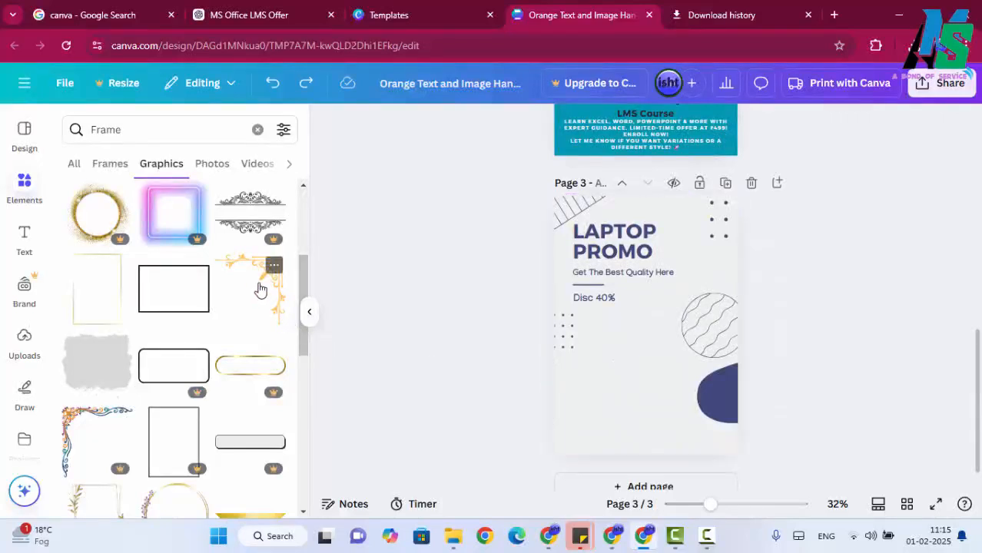
left_click_drag(260, 289, 484, 434)
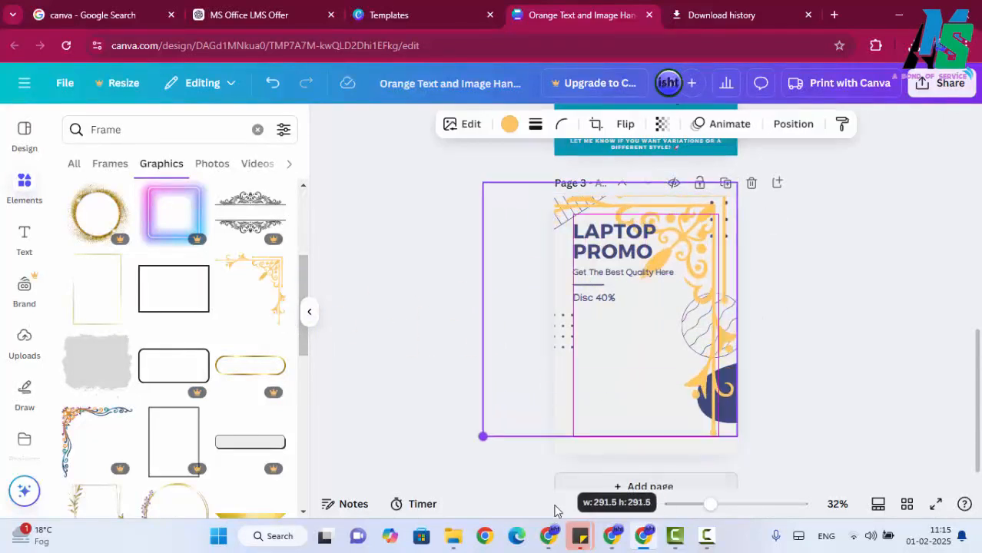
Step: Shrink the golden corner ornament slightly and align it with page 3's upper right corner
left_click_drag(660, 334, 668, 321)
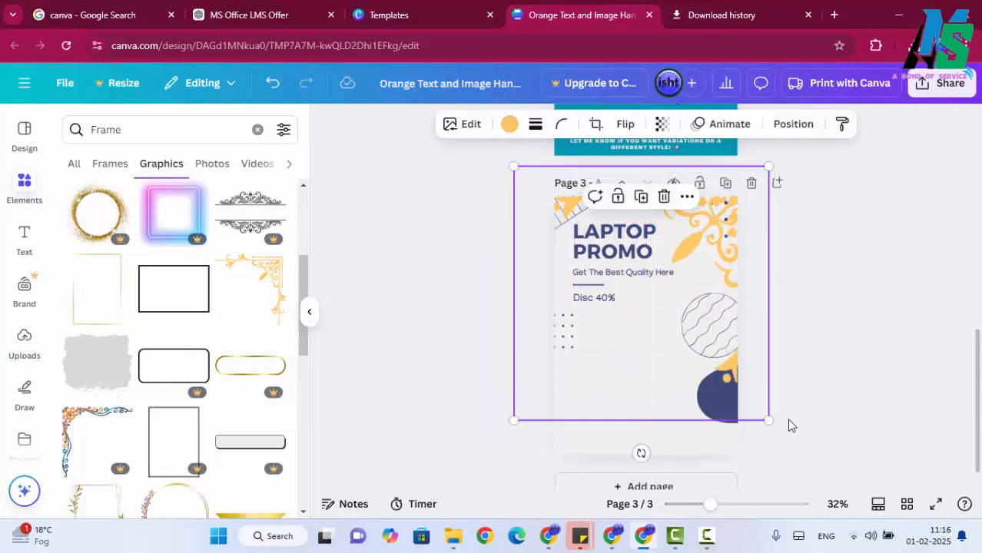
left_click_drag(769, 420, 748, 420)
left_click(835, 368)
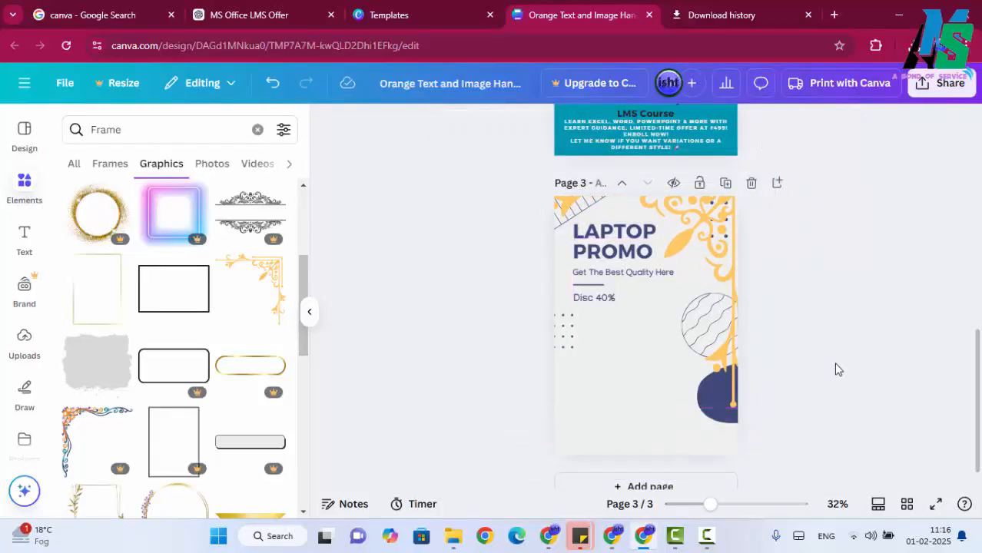
left_click_drag(724, 250, 731, 244)
left_click(797, 268)
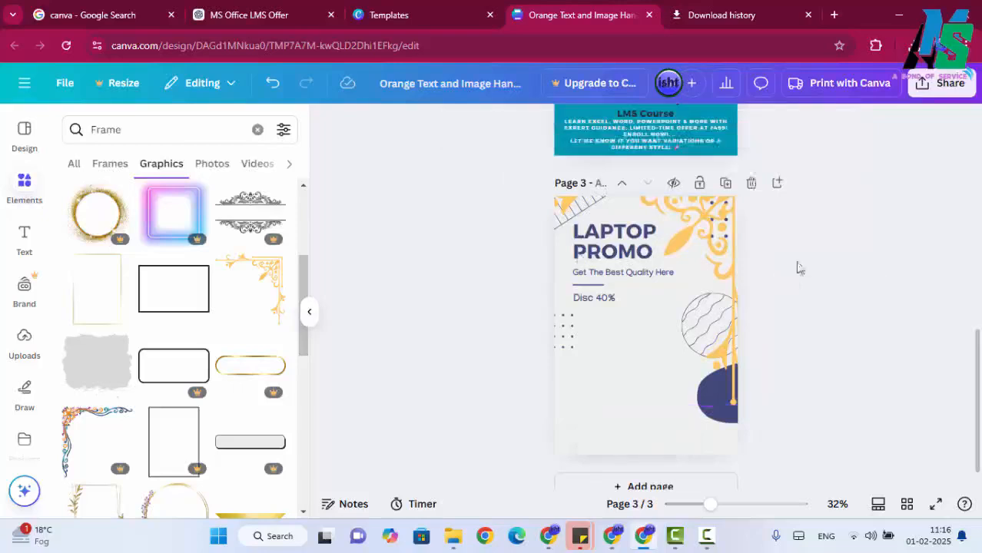
Step: Add a blank page 4 and place the ornate gold frame from the Frame photos in its upper left area
scroll(182, 349, "down", 2)
left_click(221, 165)
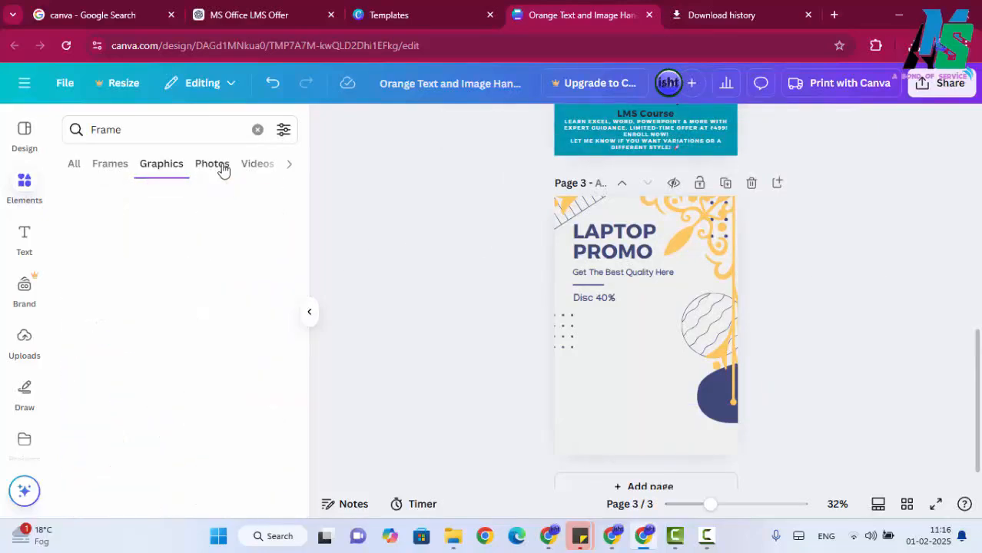
scroll(244, 396, "down", 5)
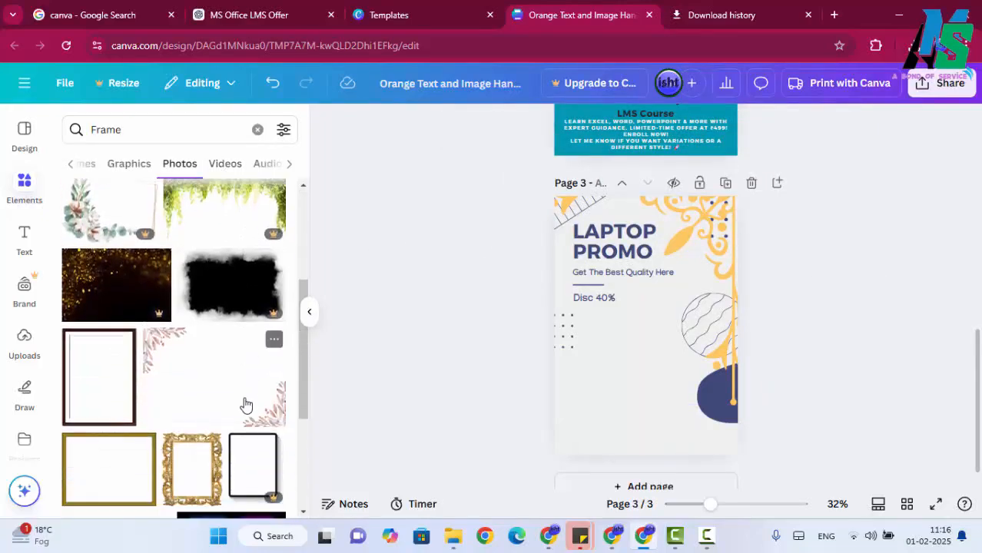
scroll(241, 403, "down", 3)
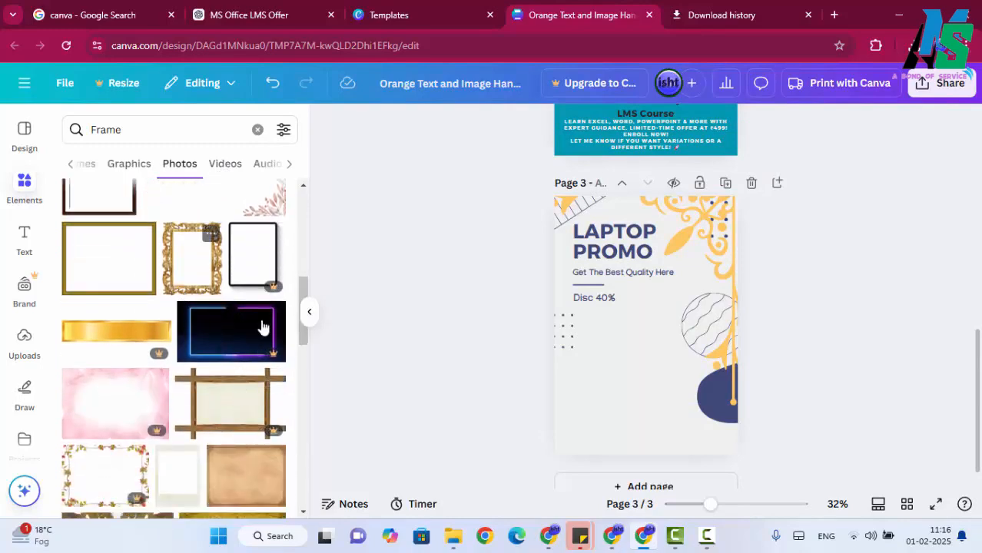
scroll(477, 431, "down", 1)
left_click(650, 464)
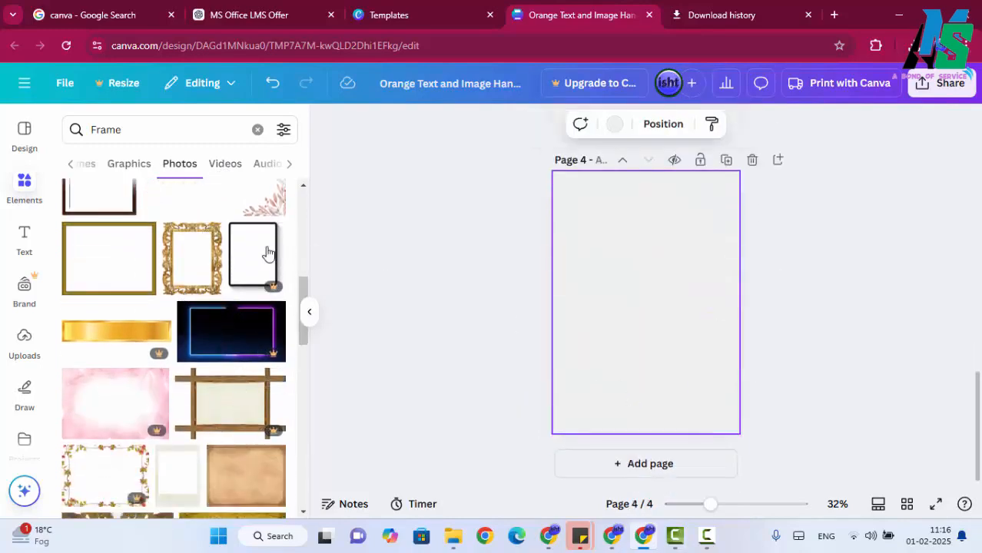
left_click_drag(206, 265, 576, 215)
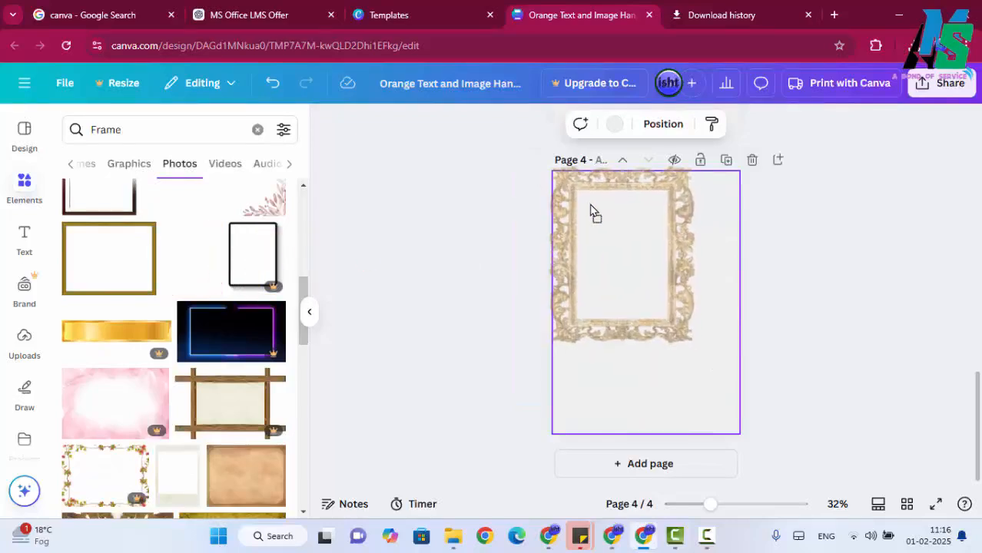
Step: Enlarge the ornate gold frame and reposition it so that it fills page 4 from edge to edge
left_click_drag(694, 349, 748, 437)
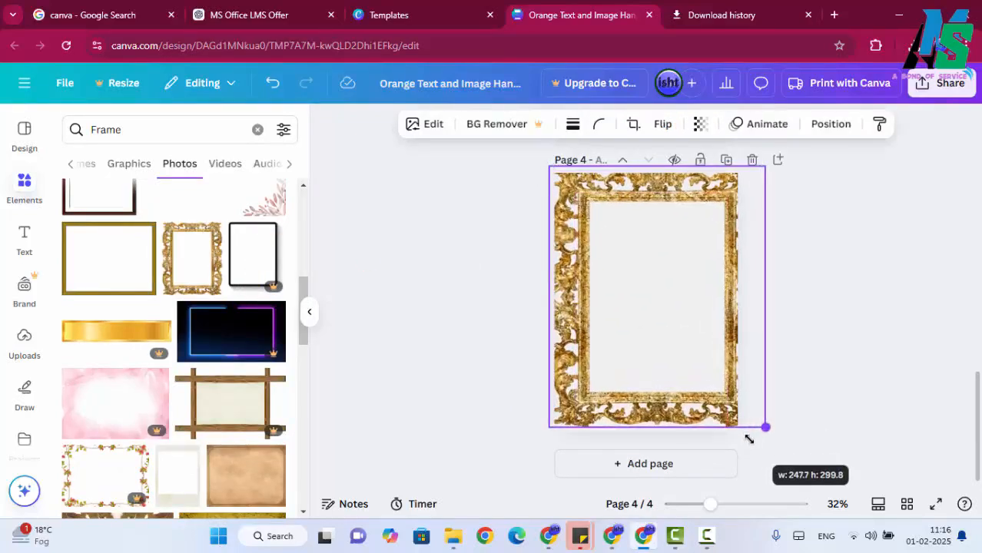
left_click_drag(707, 398, 696, 405)
left_click(852, 359)
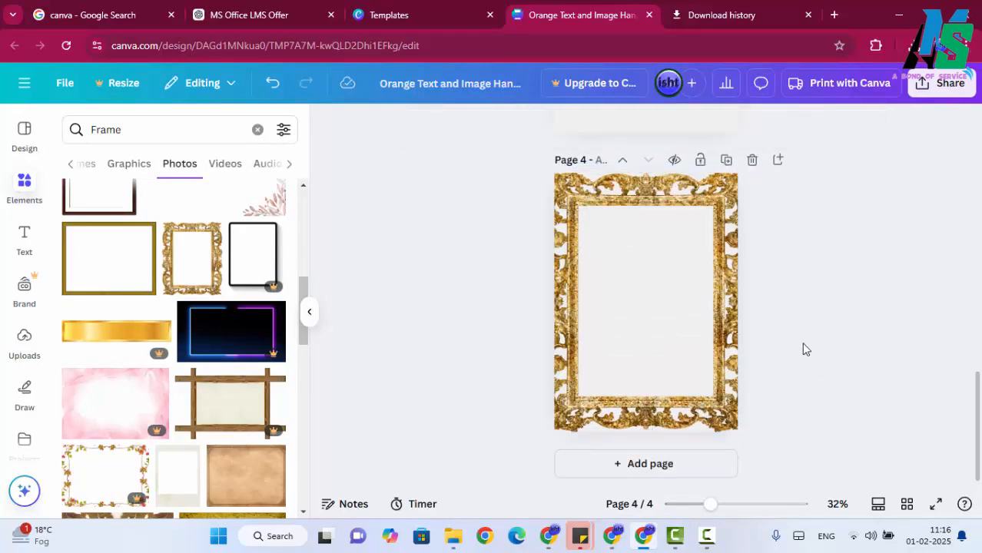
Step: Look through the Frame search results for videos, shapes, mockups and charts
left_click(223, 165)
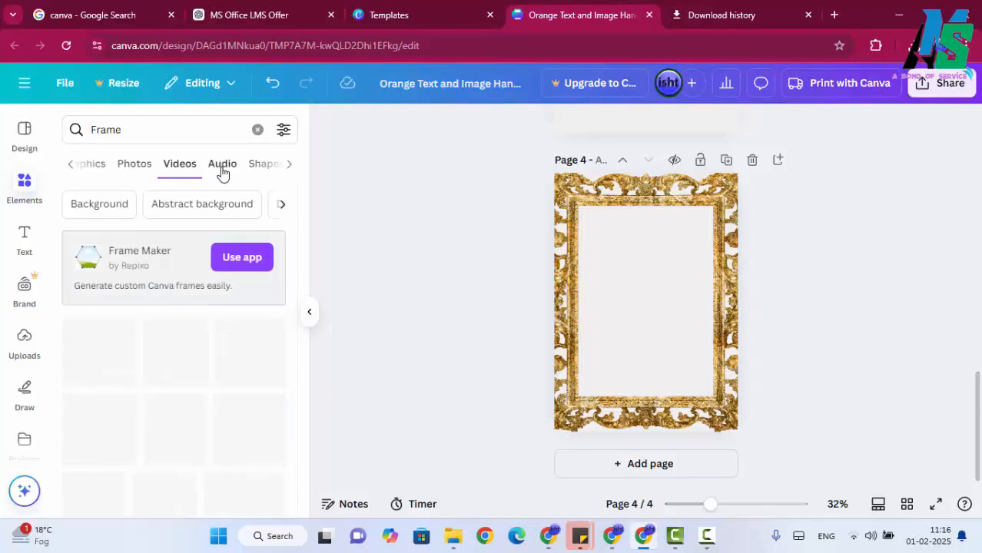
scroll(215, 333, "down", 3)
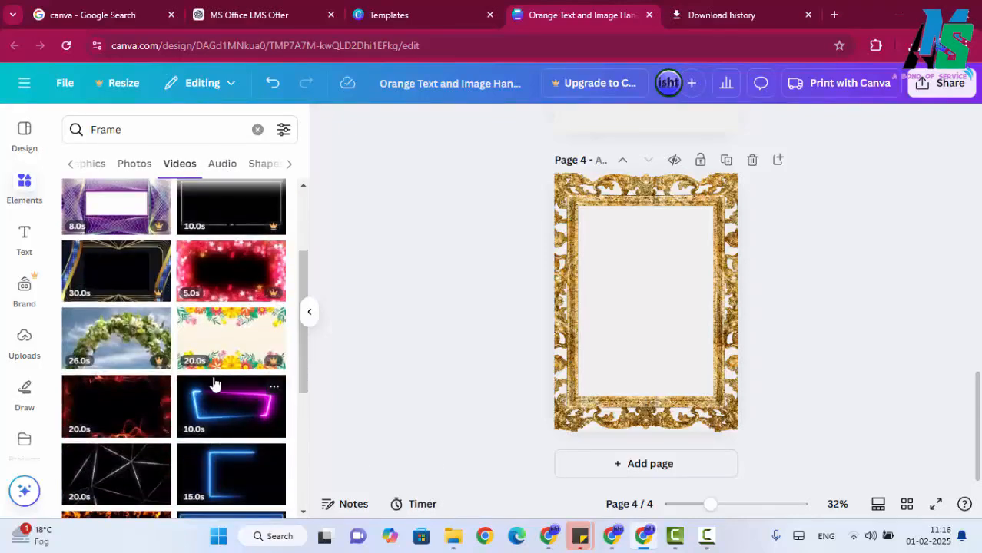
left_click(255, 163)
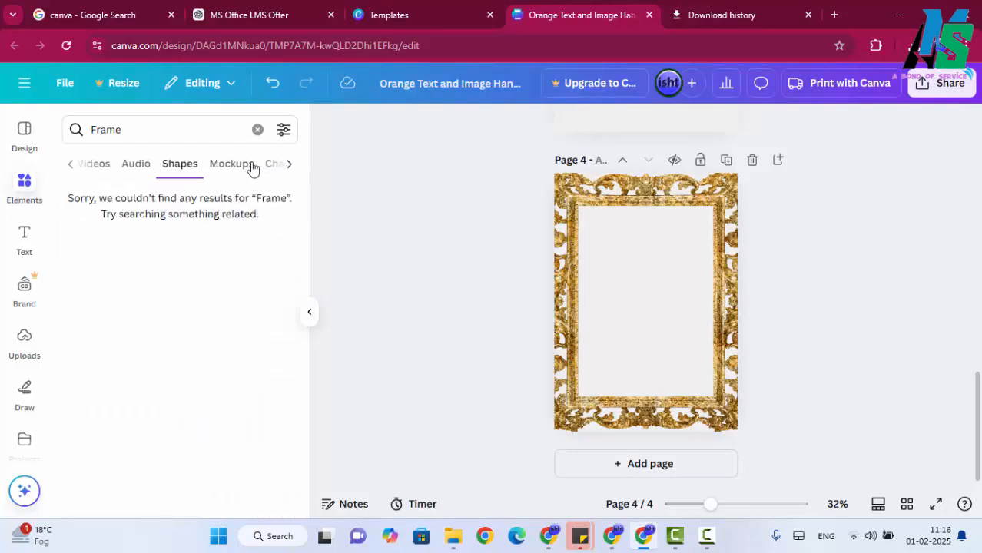
left_click(253, 168)
left_click(274, 167)
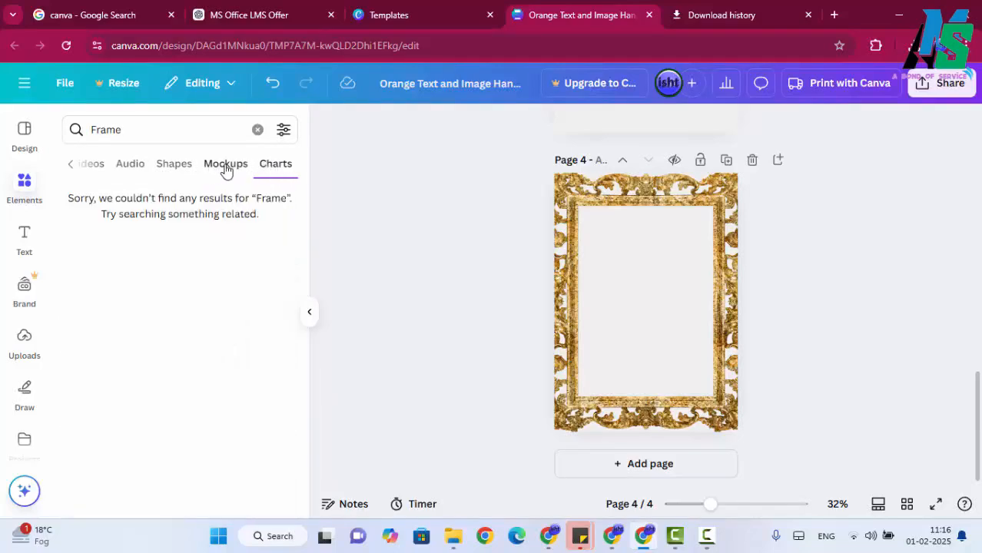
Step: Clear the Frame search and browse the element categories from graphics through audio and charts to grids, mockups and collections
left_click(141, 128)
left_click_drag(140, 127, 71, 127)
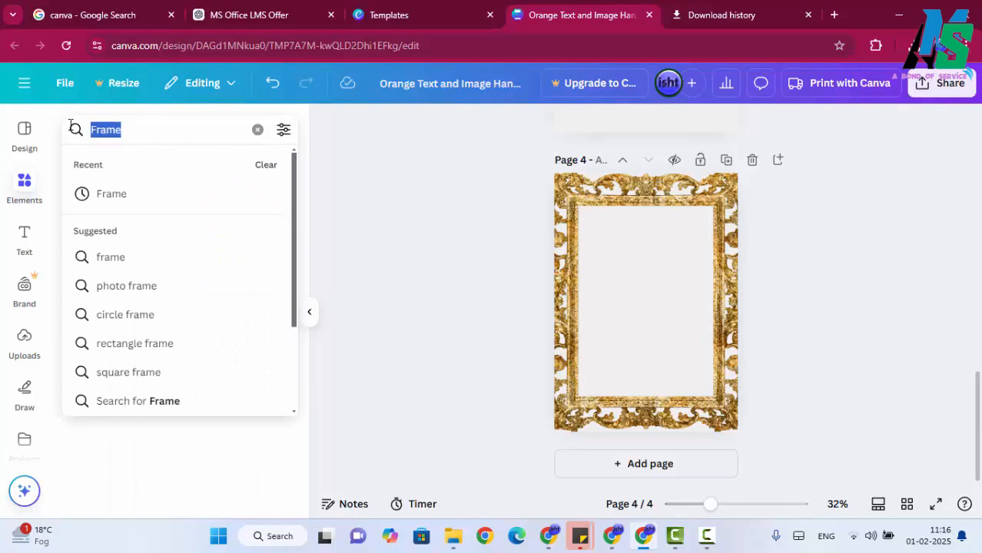
left_click(257, 129)
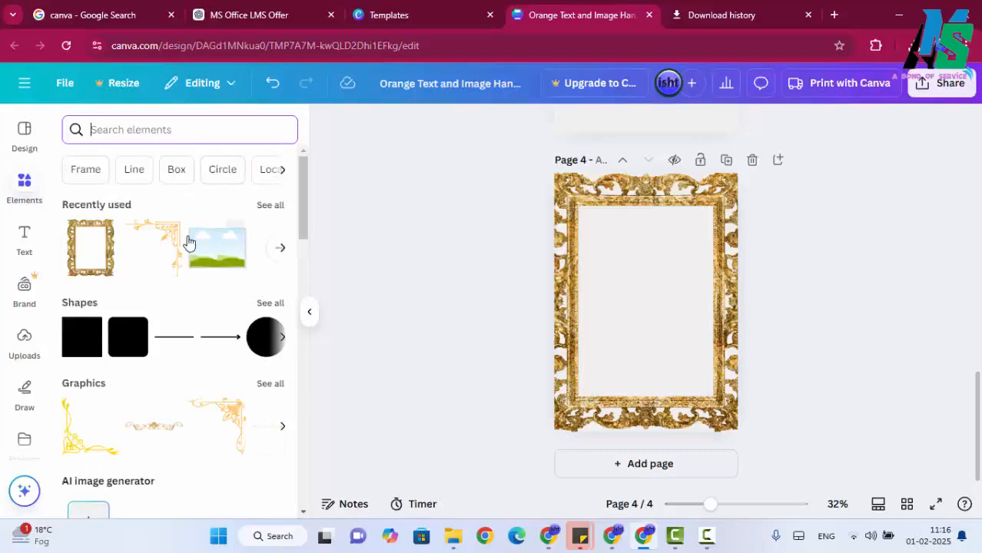
scroll(223, 341, "down", 3)
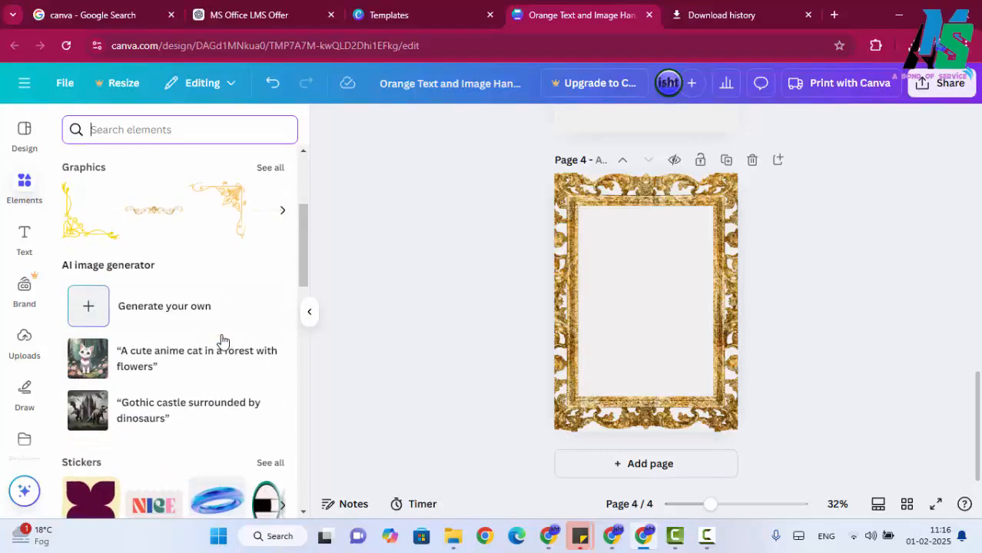
left_click(24, 186)
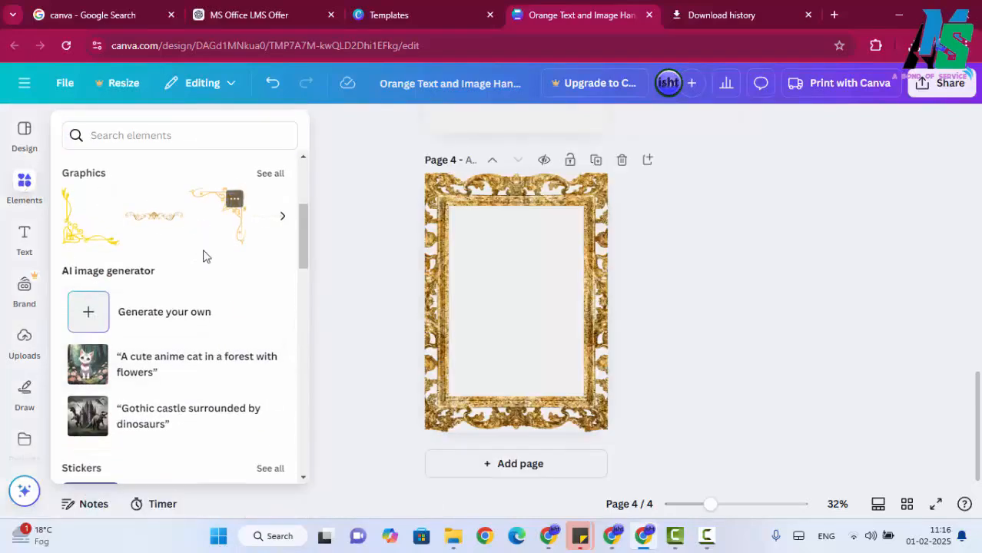
scroll(203, 255, "down", 8)
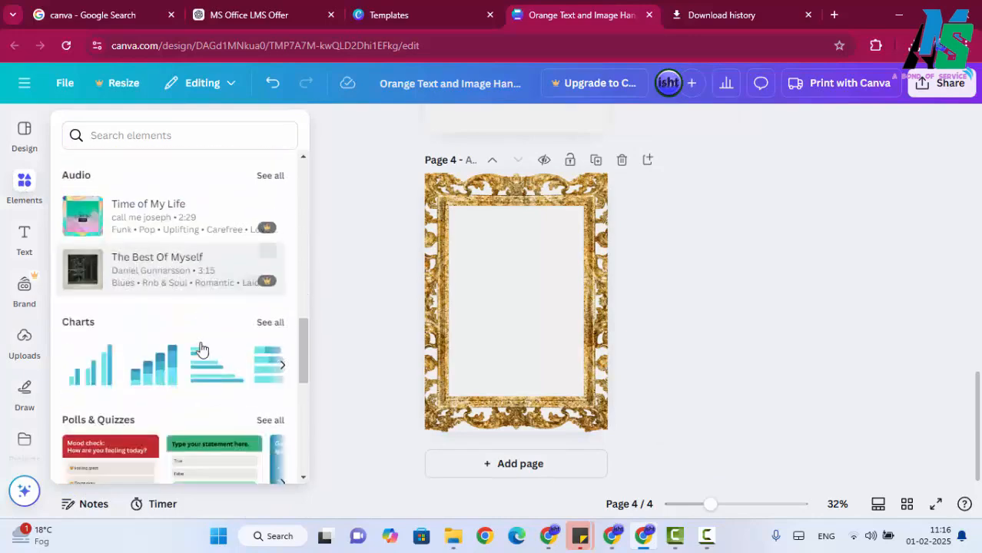
scroll(200, 349, "down", 9)
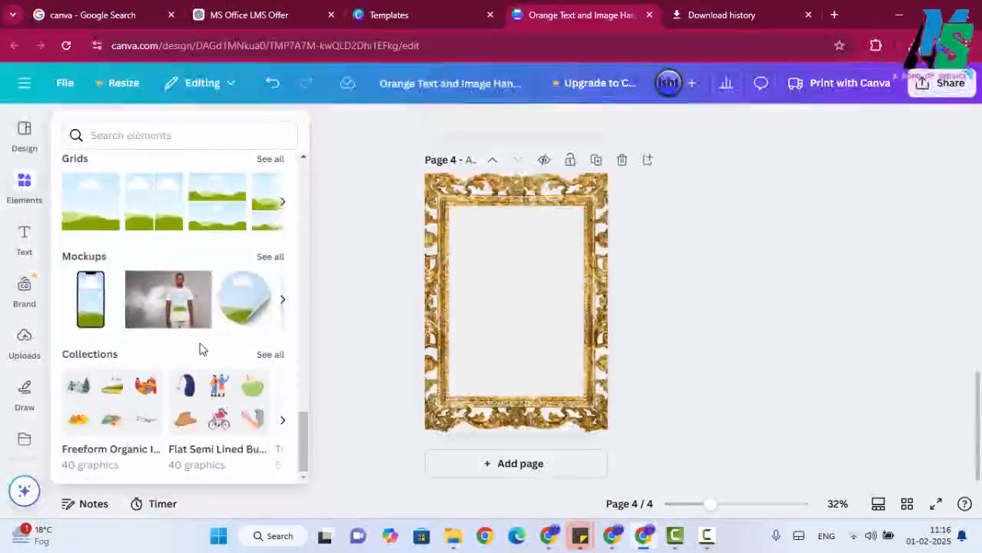